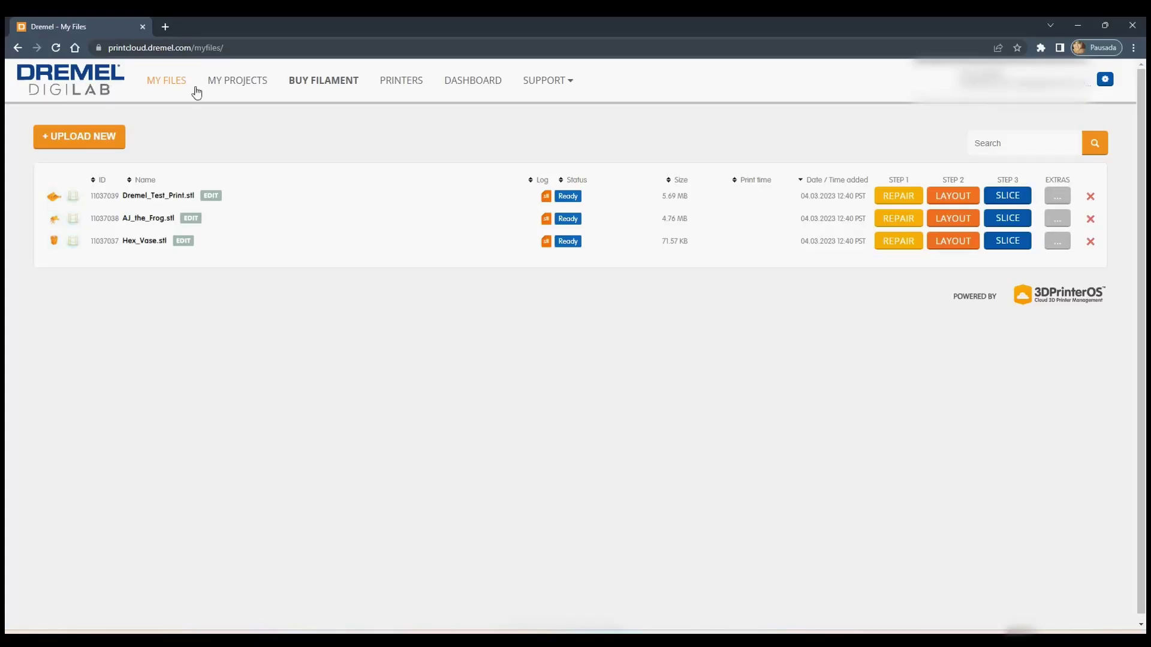
Step: Open the personal printing history and review the slicer settings of the most recent print job from start to end
{"action": "left_click", "coordinate": [472, 84]}
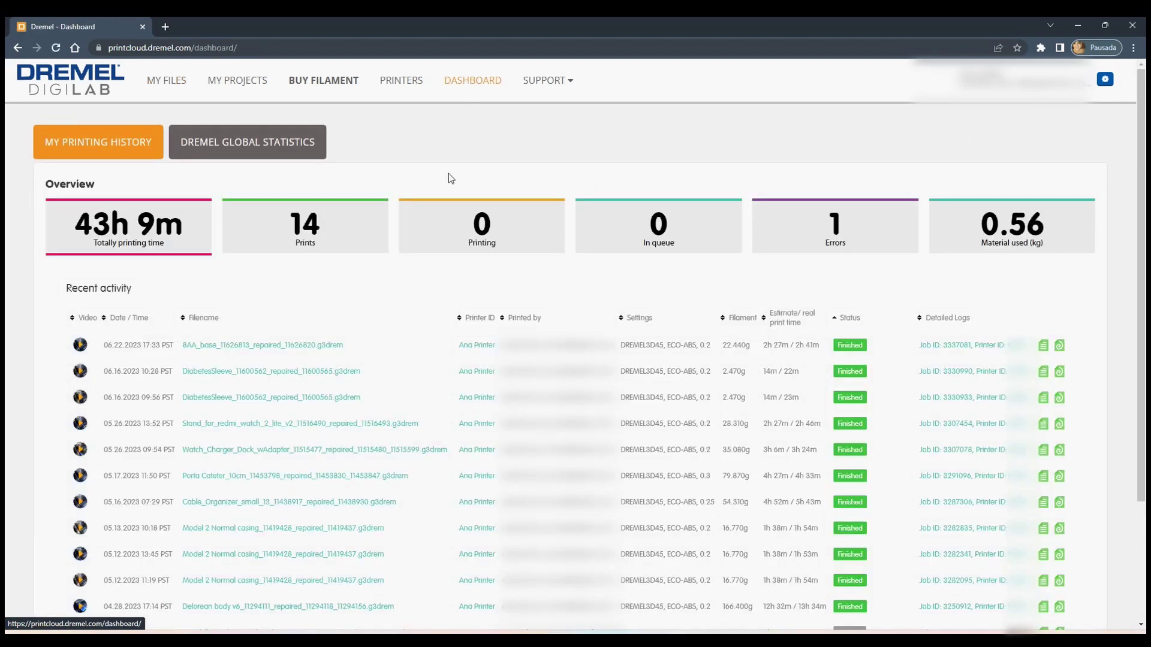
{"action": "left_click", "coordinate": [135, 149]}
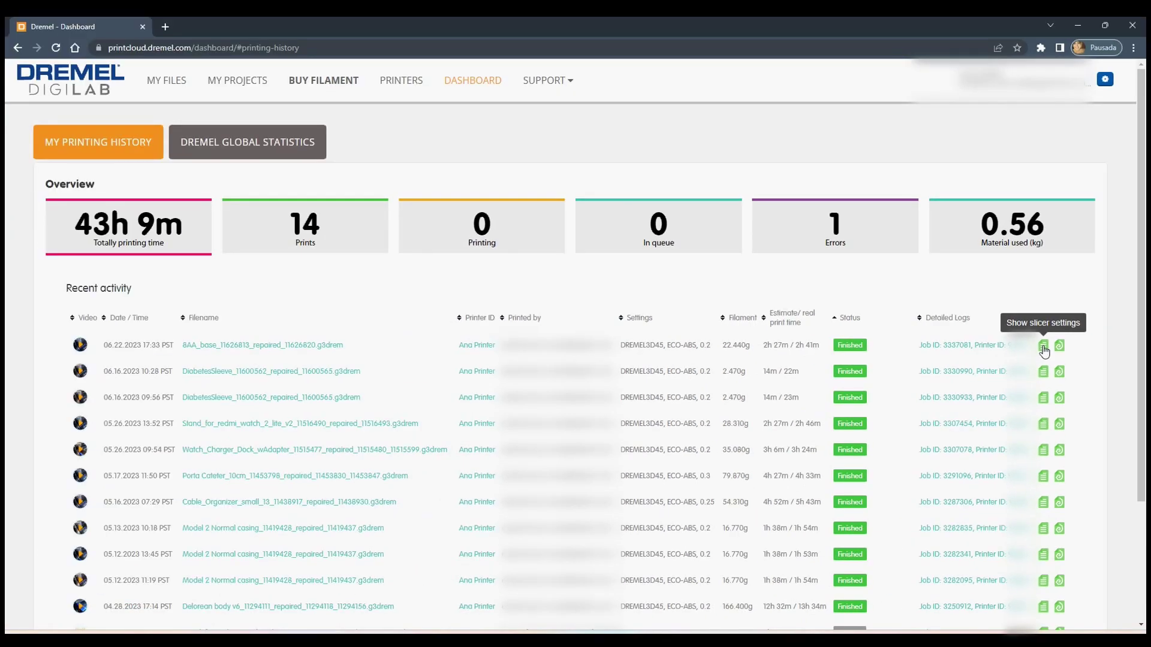
{"action": "left_click", "coordinate": [1043, 348]}
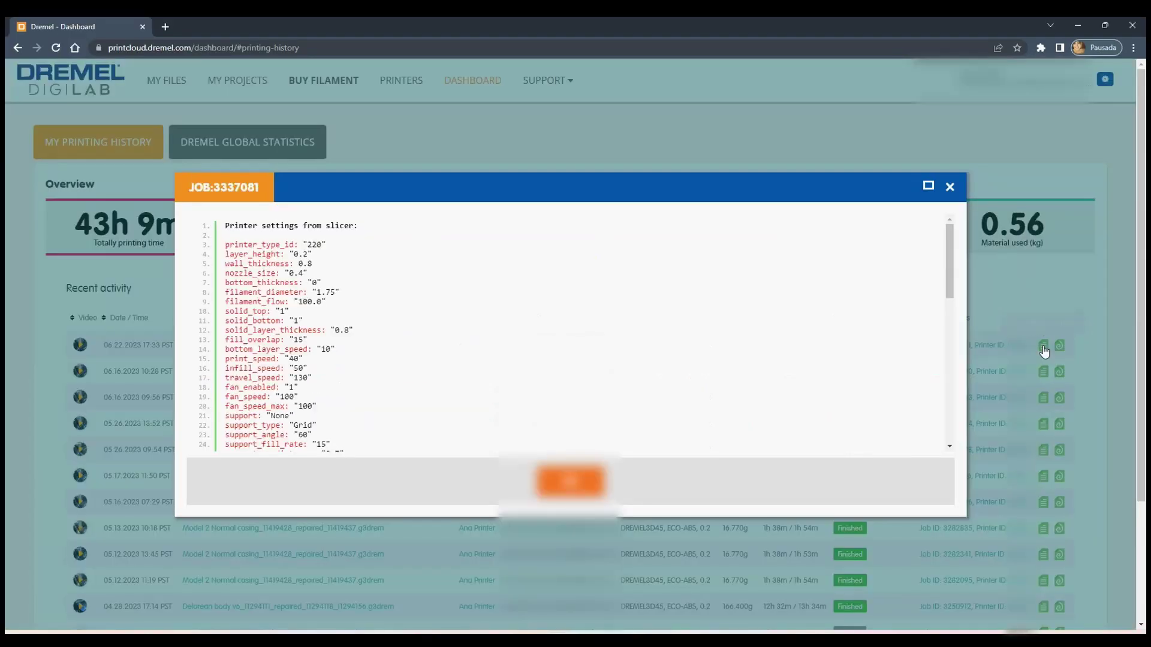
{"action": "left_click_drag", "start_coordinate": [949, 248], "coordinate": [942, 397]}
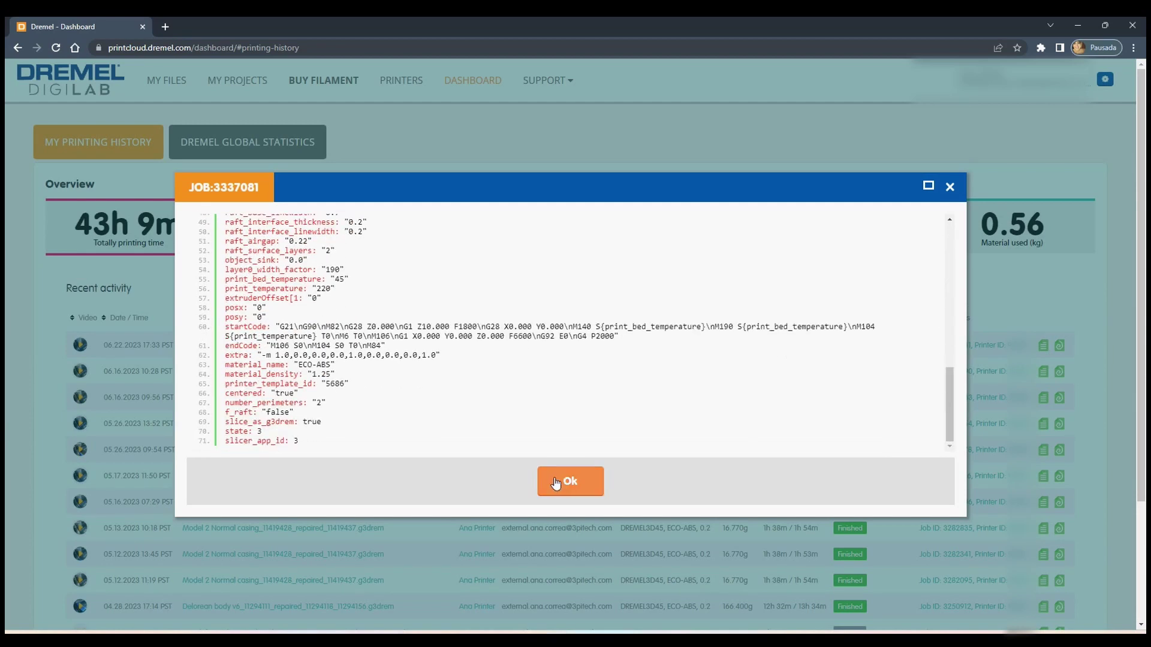
{"action": "left_click", "coordinate": [561, 481]}
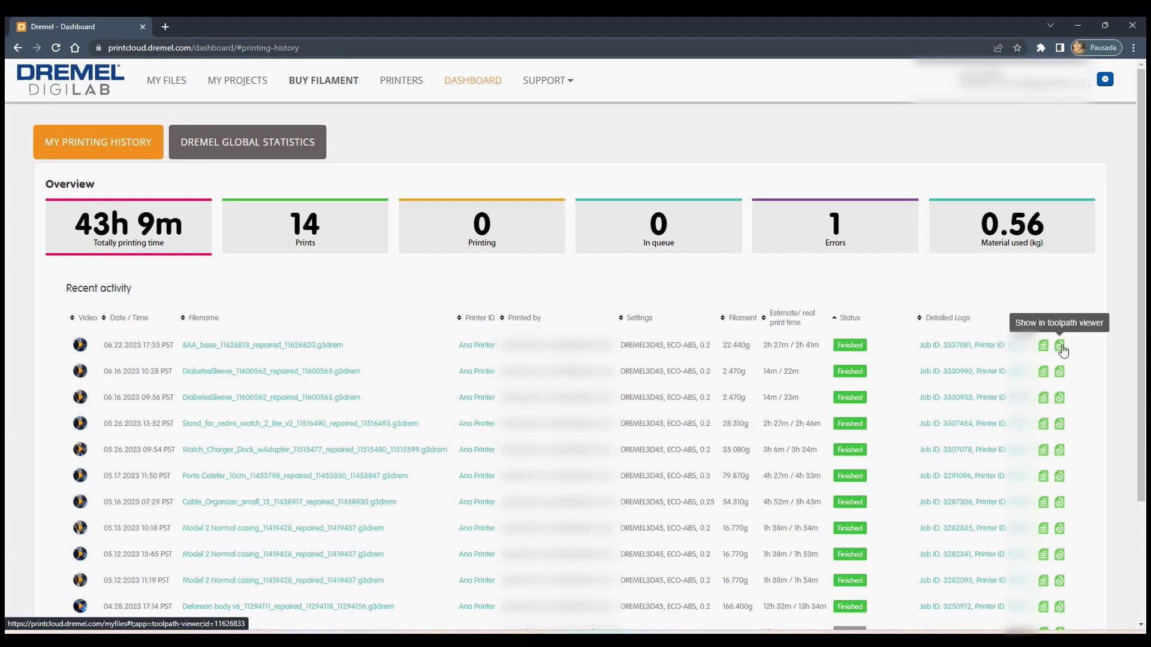
Step: Preview the most recent job's toolpath with the layer animation playing, and return to the printing history
{"action": "left_click", "coordinate": [1059, 346]}
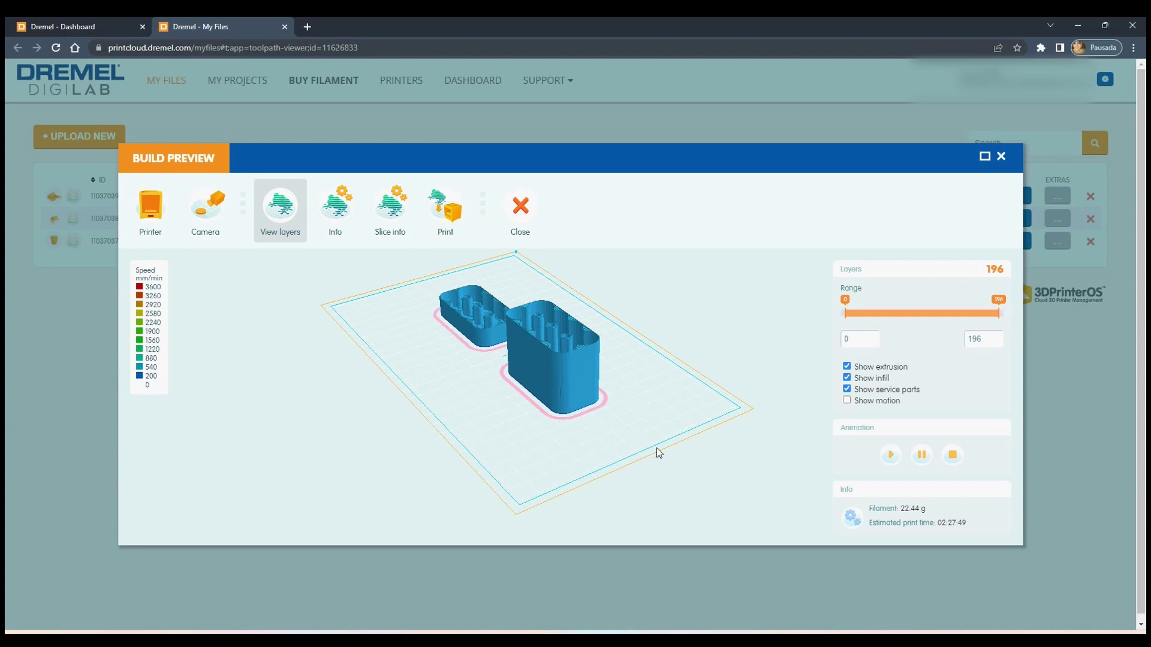
{"action": "left_click", "coordinate": [891, 455]}
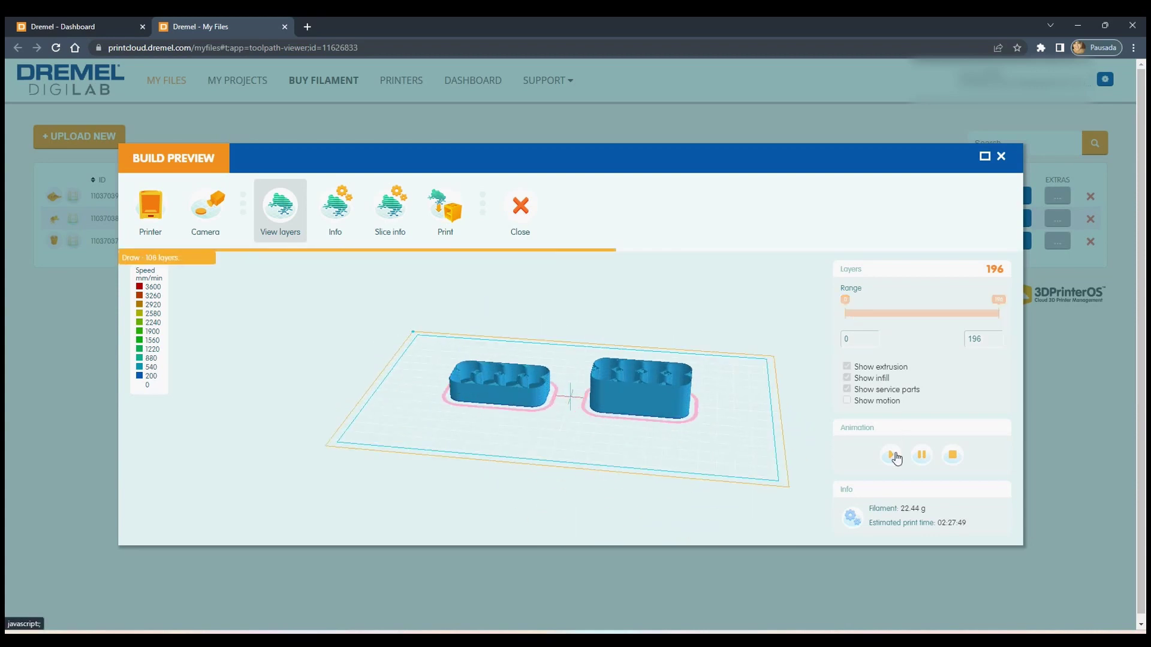
{"action": "left_click", "coordinate": [114, 27]}
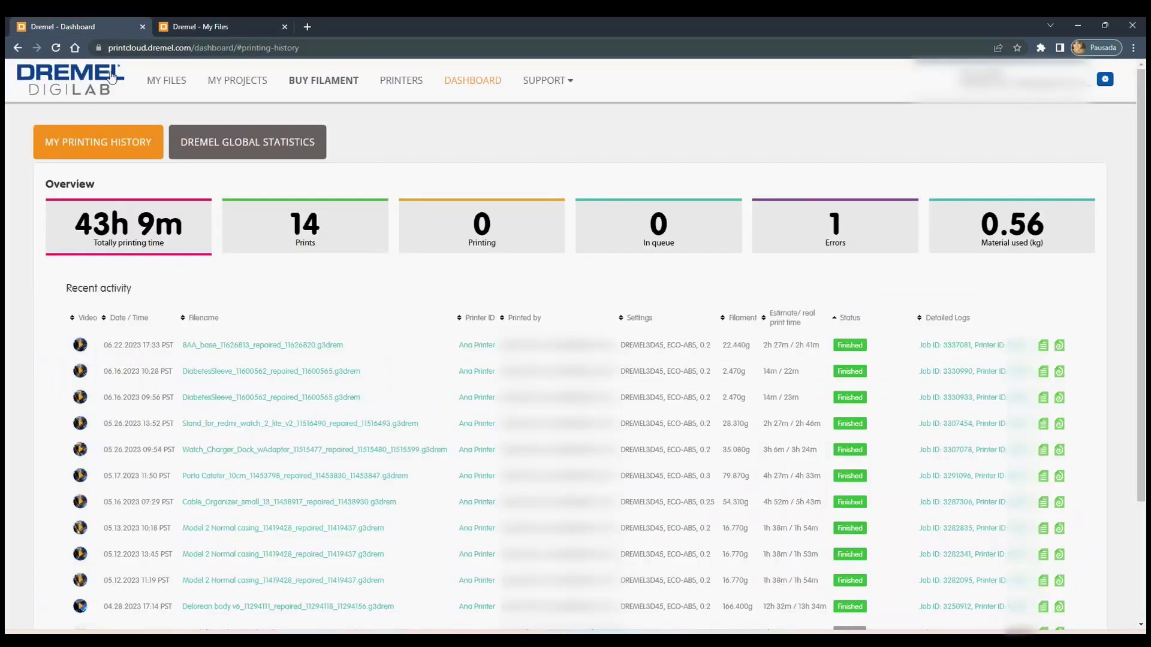
Step: Play the recorded print video of the most recent job and close it
{"action": "mouse_move", "coordinate": [81, 350]}
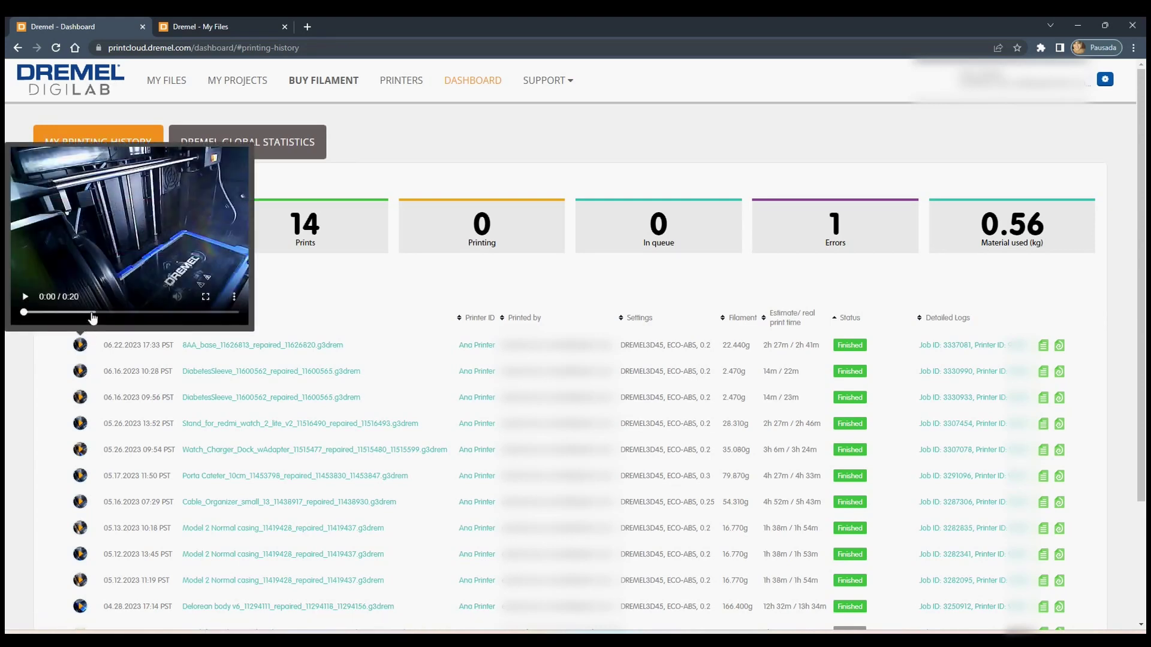
{"action": "left_click", "coordinate": [25, 297]}
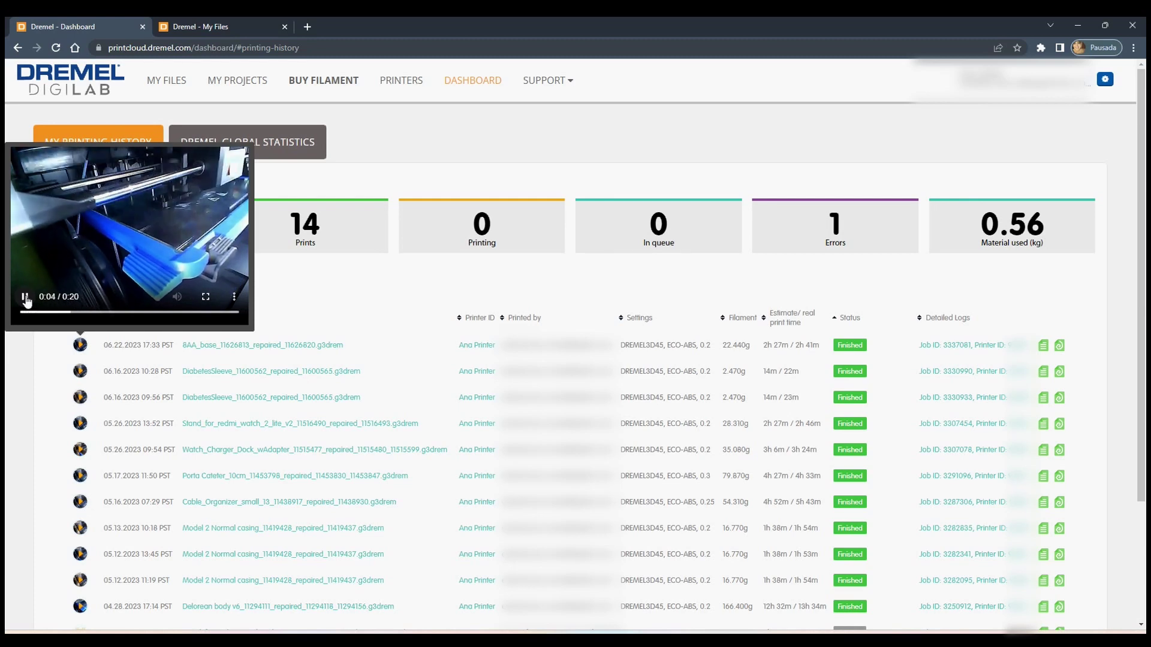
{"action": "left_click", "coordinate": [70, 398]}
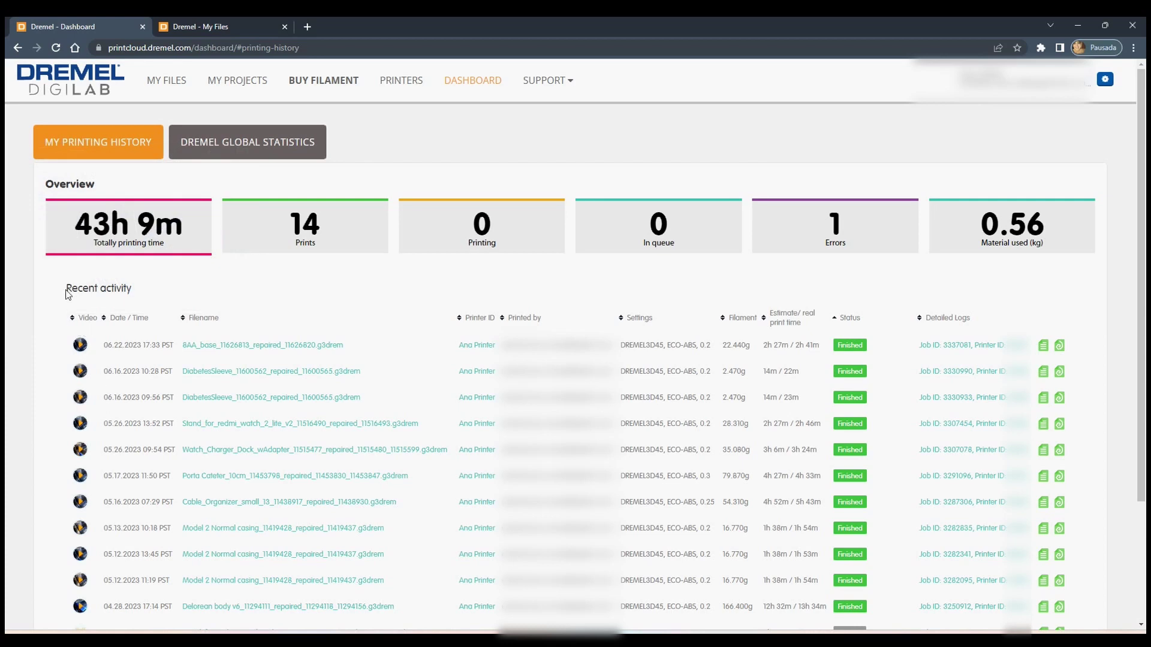
Step: Copy the whole Recent activity table and paste it at cell A1 of the blank Excel workbook Book1
{"action": "left_click_drag", "start_coordinate": [67, 294], "coordinate": [983, 608]}
{"action": "key", "text": "ctrl+c"}
{"action": "key", "text": "alt+Tab"}
{"action": "key", "text": "ctrl+v"}
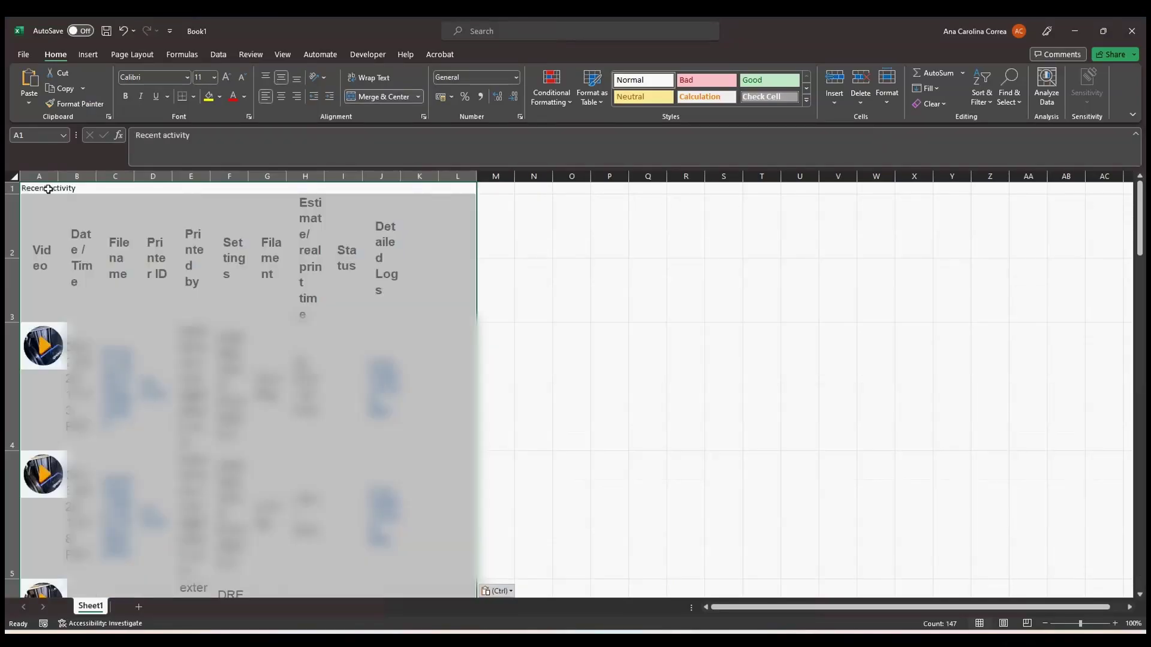
Step: Make the pasted table match the destination formatting and auto-fit the width of columns A through K
{"action": "left_click", "coordinate": [500, 591]}
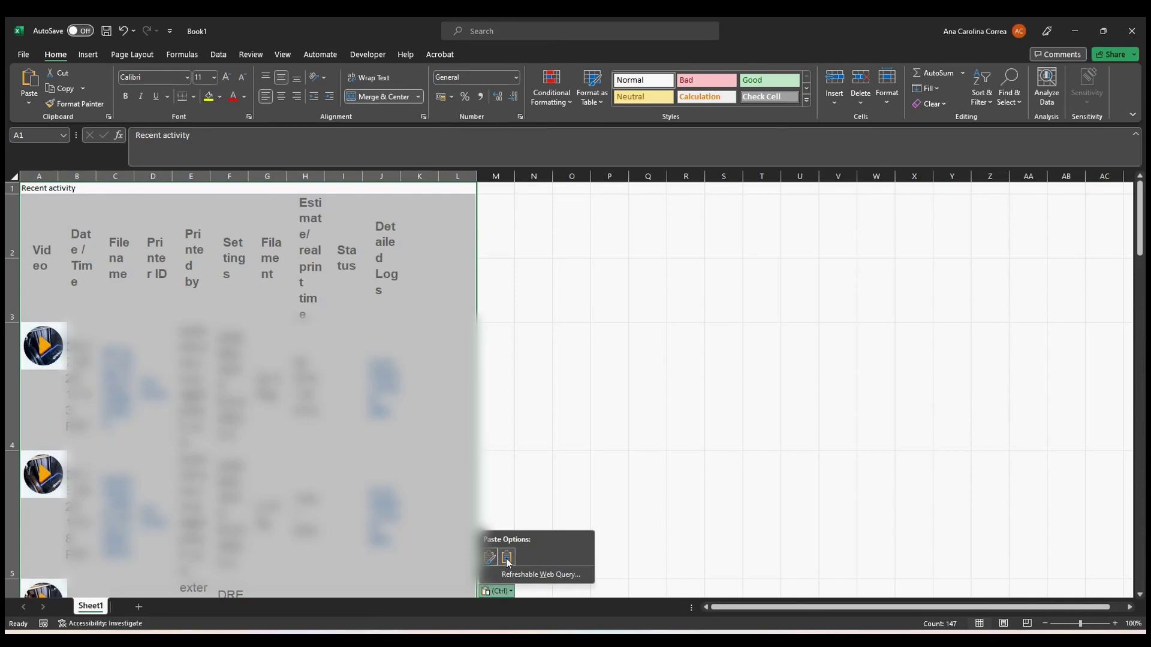
{"action": "left_click", "coordinate": [507, 557]}
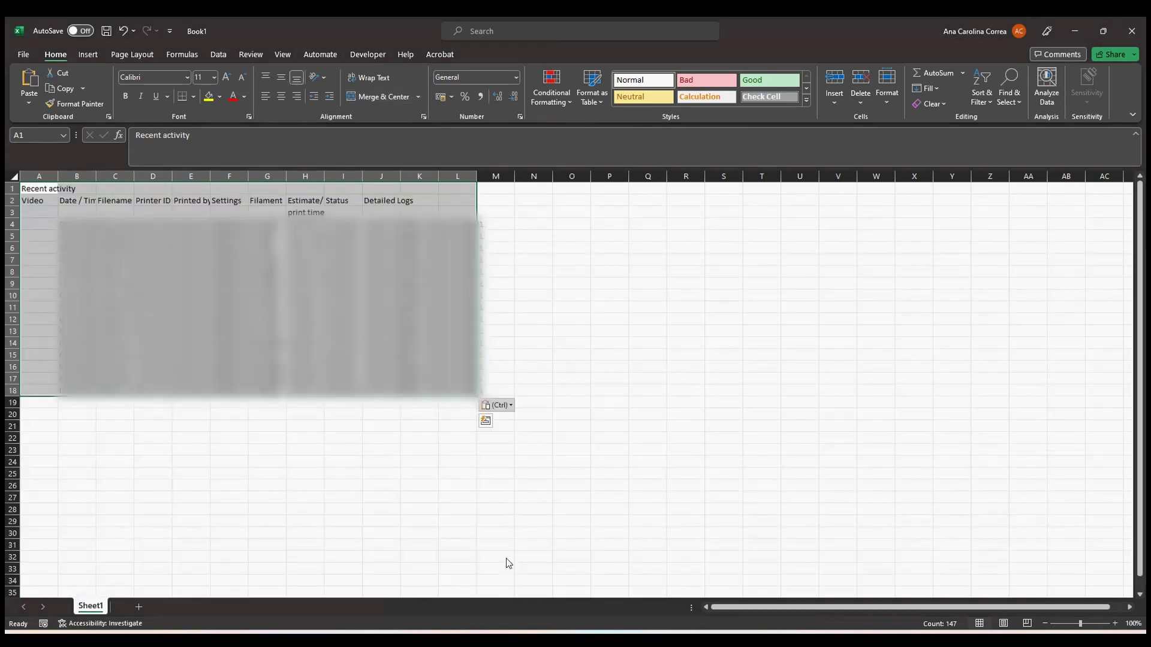
{"action": "left_click_drag", "start_coordinate": [39, 176], "coordinate": [439, 176]}
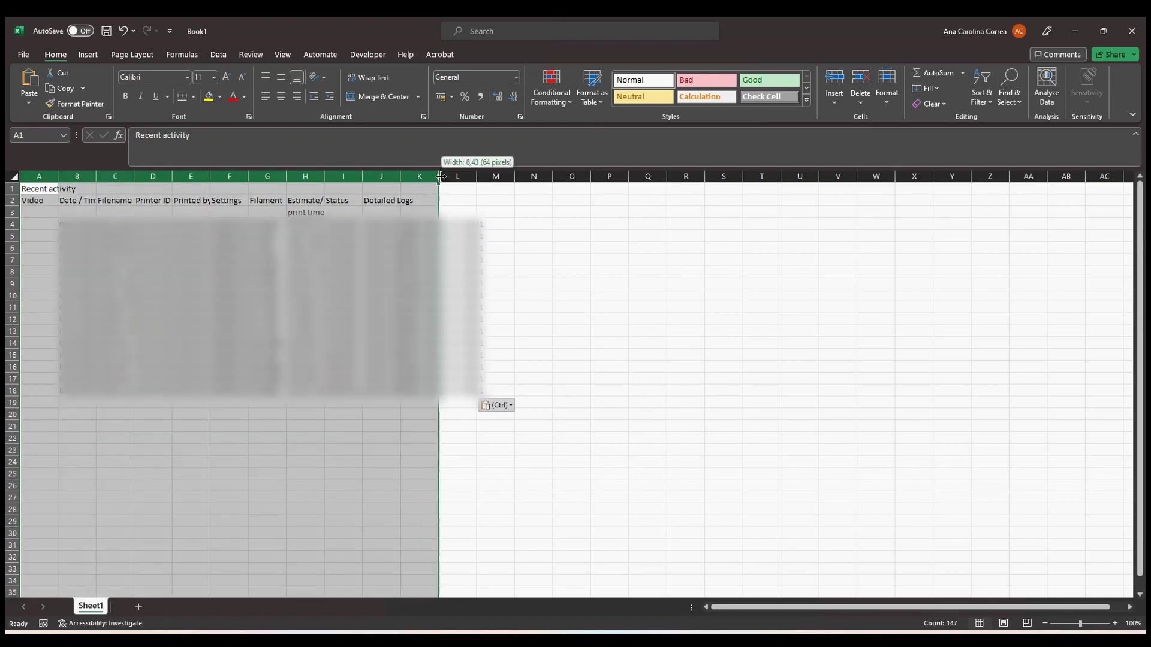
{"action": "double_click", "coordinate": [439, 176]}
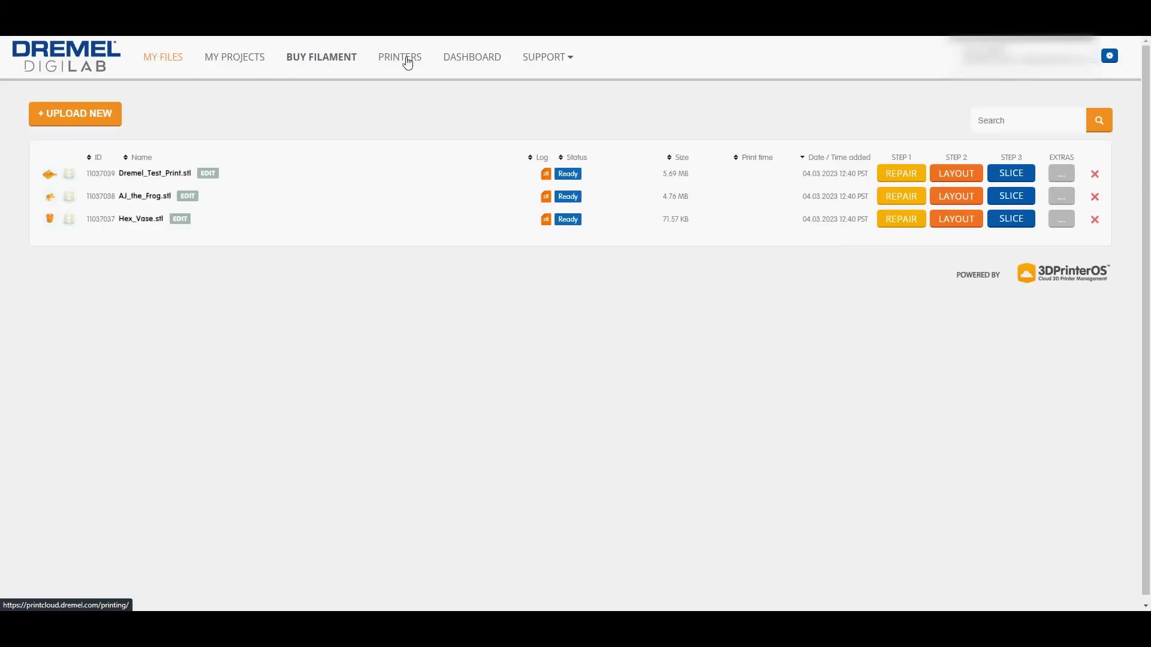
Step: Open the sharing settings of the printer noted "For Training" and enter the recipient's e-mail address
{"action": "left_click", "coordinate": [407, 62]}
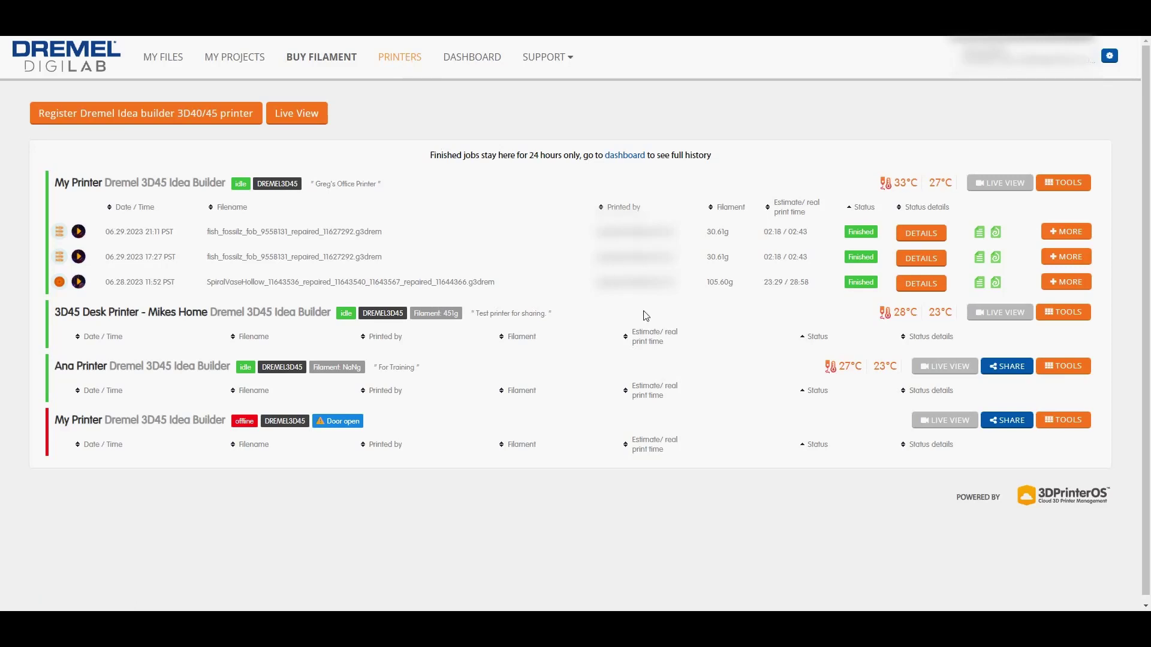
{"action": "left_click", "coordinate": [1007, 368]}
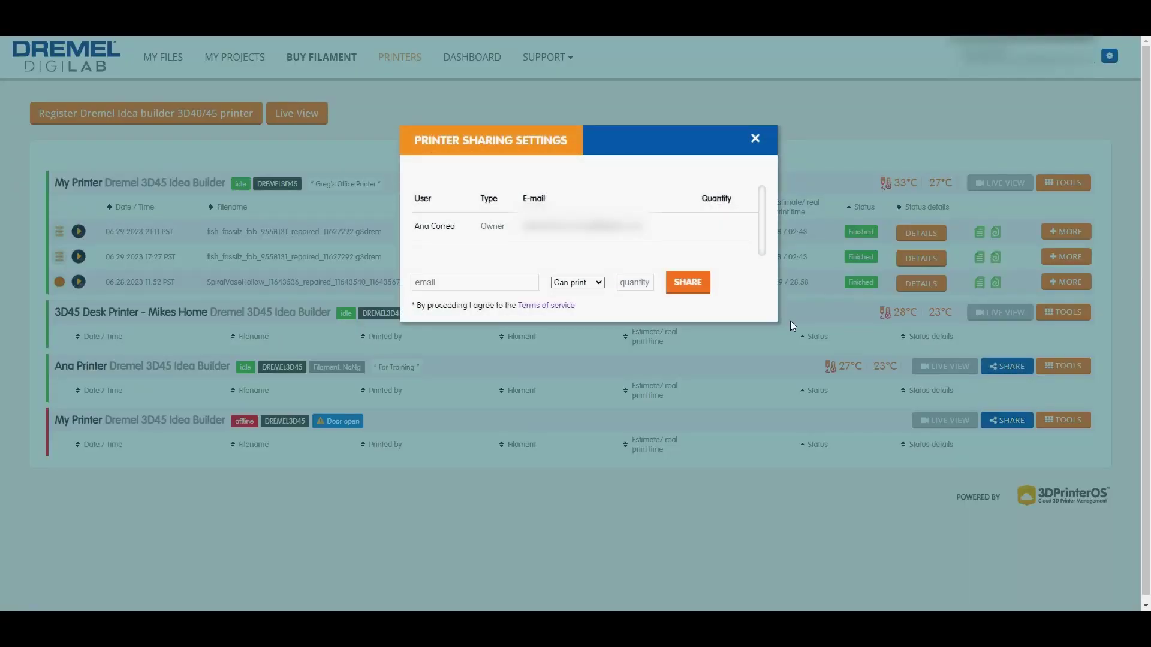
{"action": "left_click", "coordinate": [504, 283]}
{"action": "type", "text": "..."}
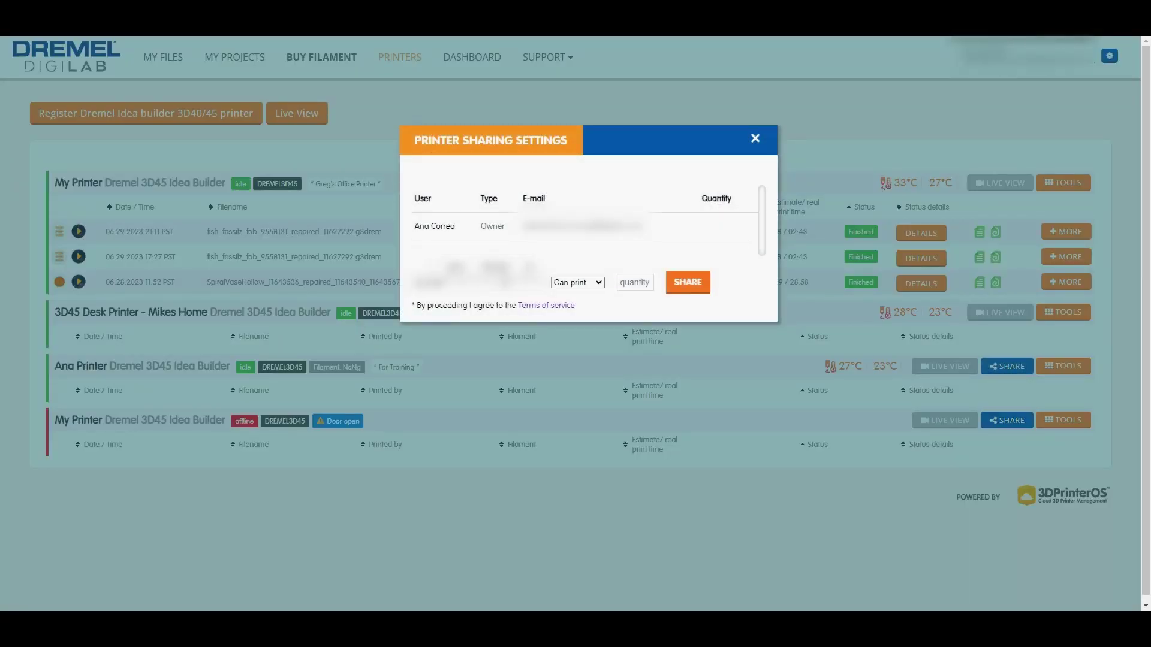
{"action": "type", "text": "..."}
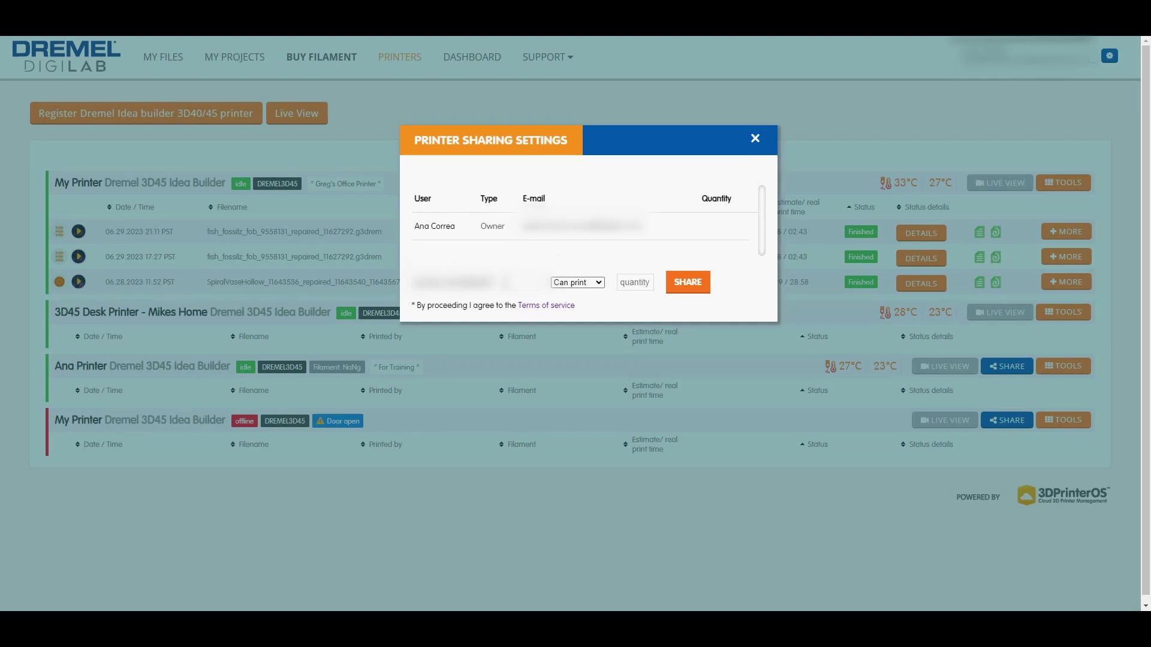
Step: Share the printer with the "Can print" permission and a quantity of 10
{"action": "left_click", "coordinate": [599, 286]}
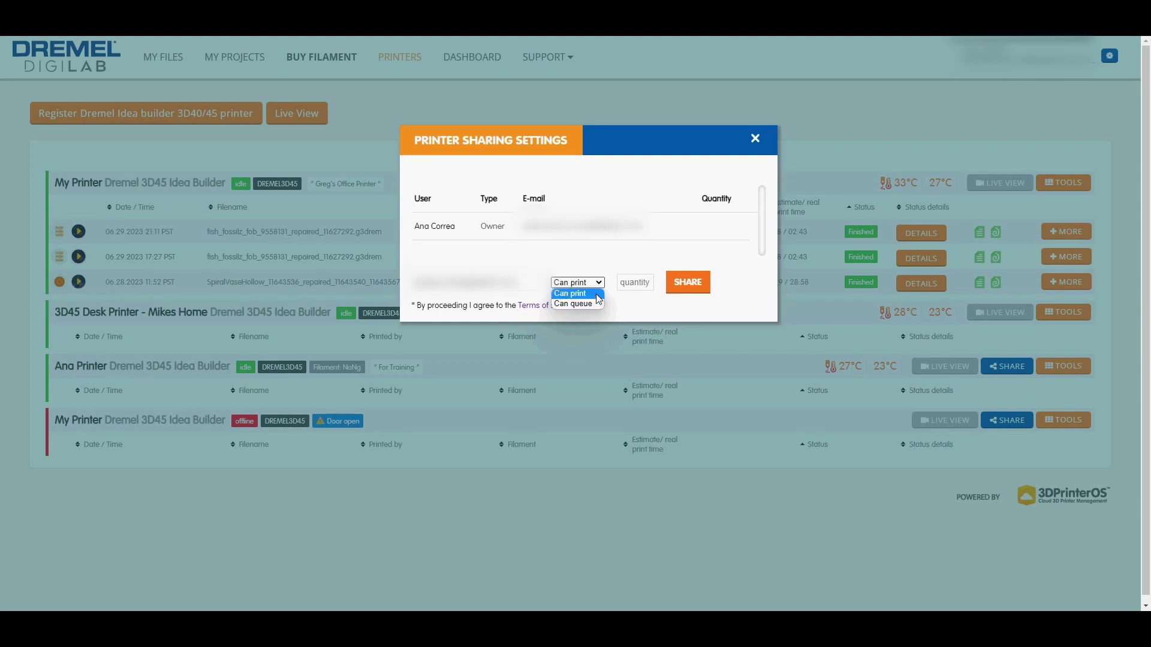
{"action": "left_click", "coordinate": [596, 294]}
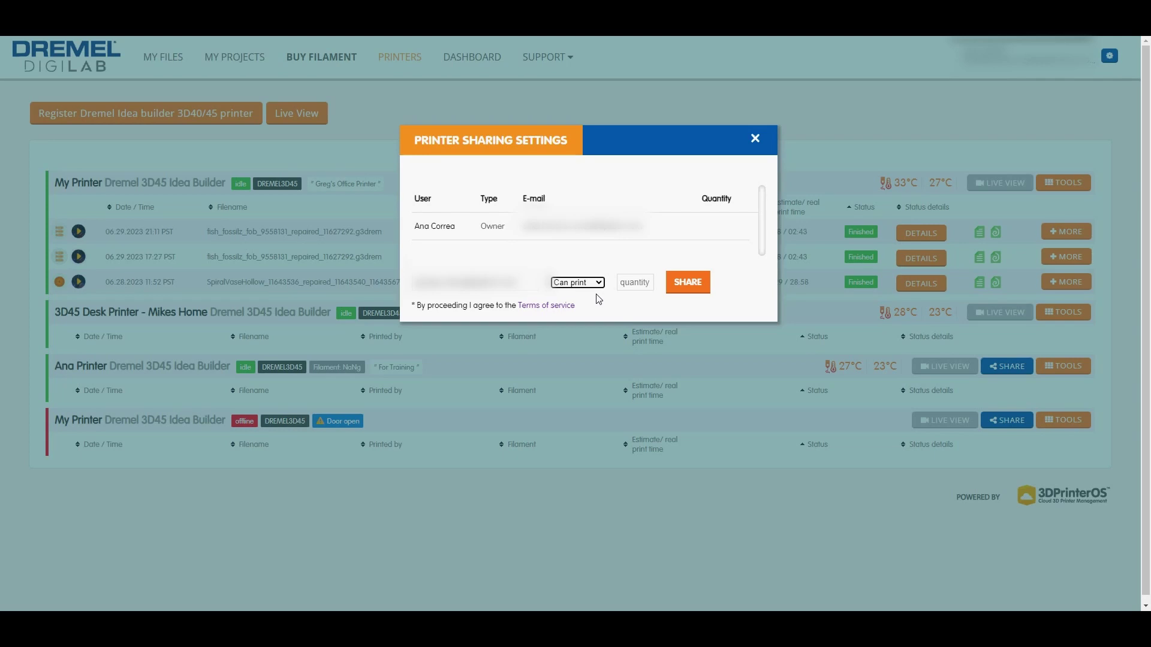
{"action": "left_click", "coordinate": [632, 283]}
{"action": "type", "text": "10"}
{"action": "left_click", "coordinate": [687, 286]}
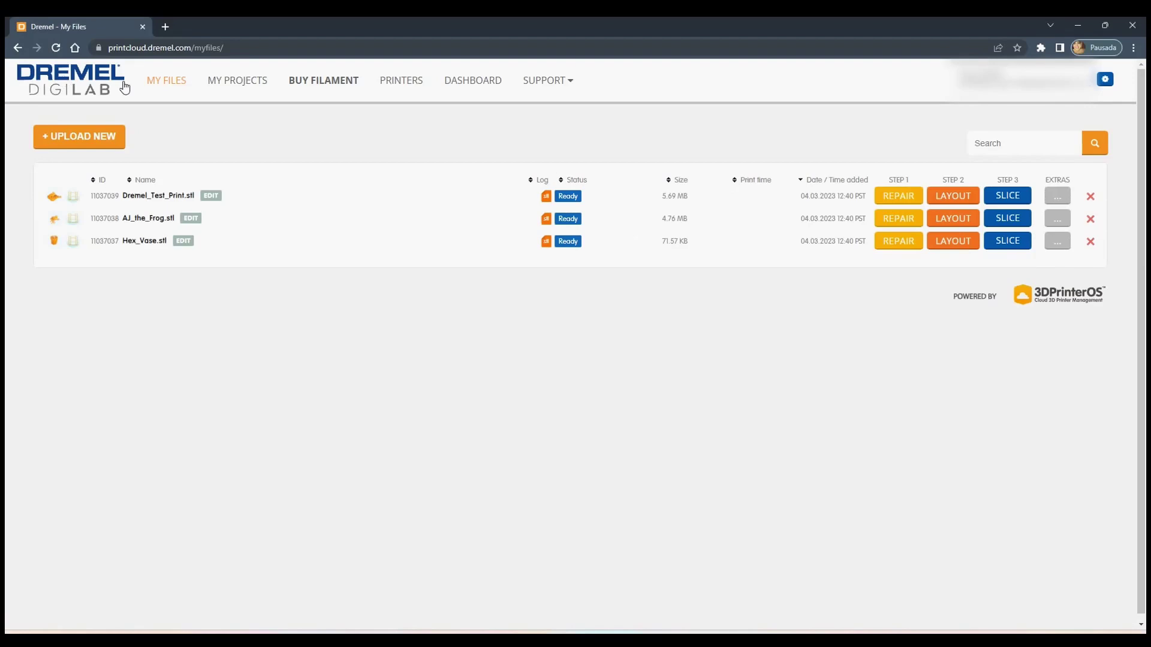
Step: Open the printer settings of the printer noted "For Training" from the list of printers
{"action": "left_click", "coordinate": [391, 84]}
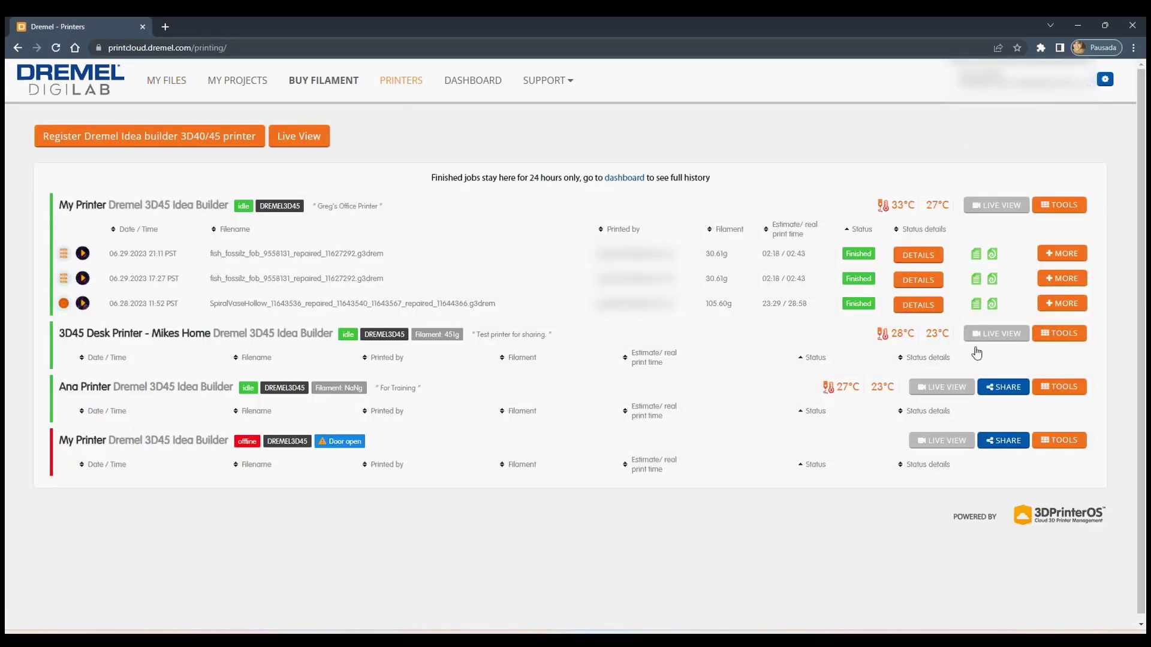
{"action": "scroll", "coordinate": [1137, 369], "scroll_direction": "down", "scroll_amount": 1}
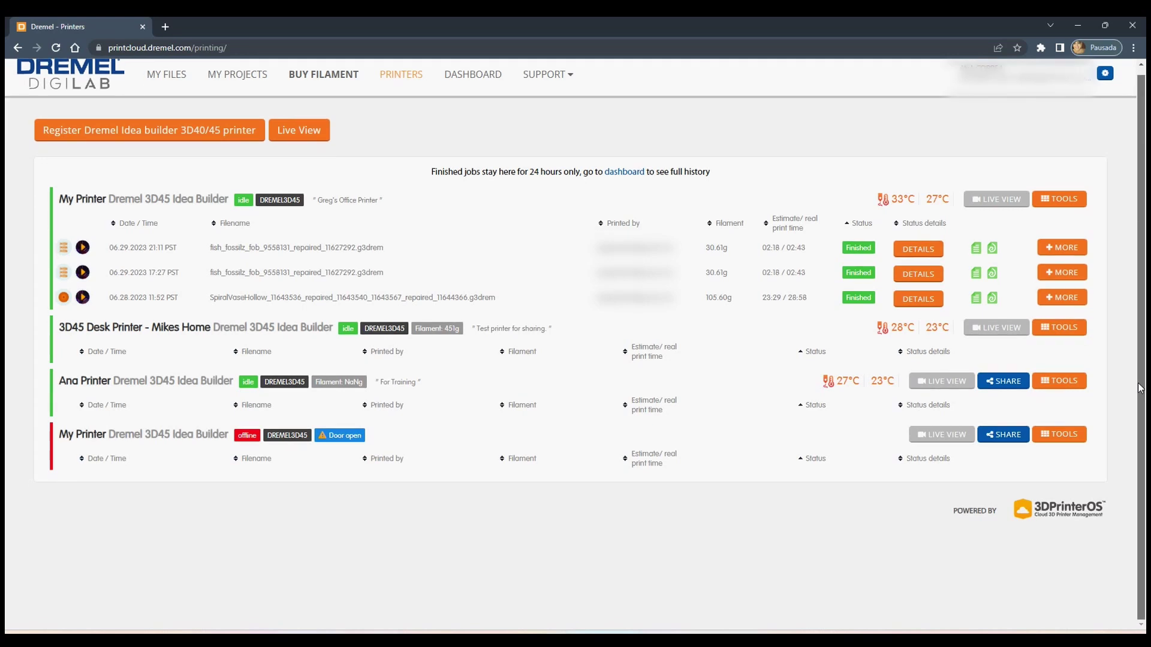
{"action": "left_click", "coordinate": [1058, 387]}
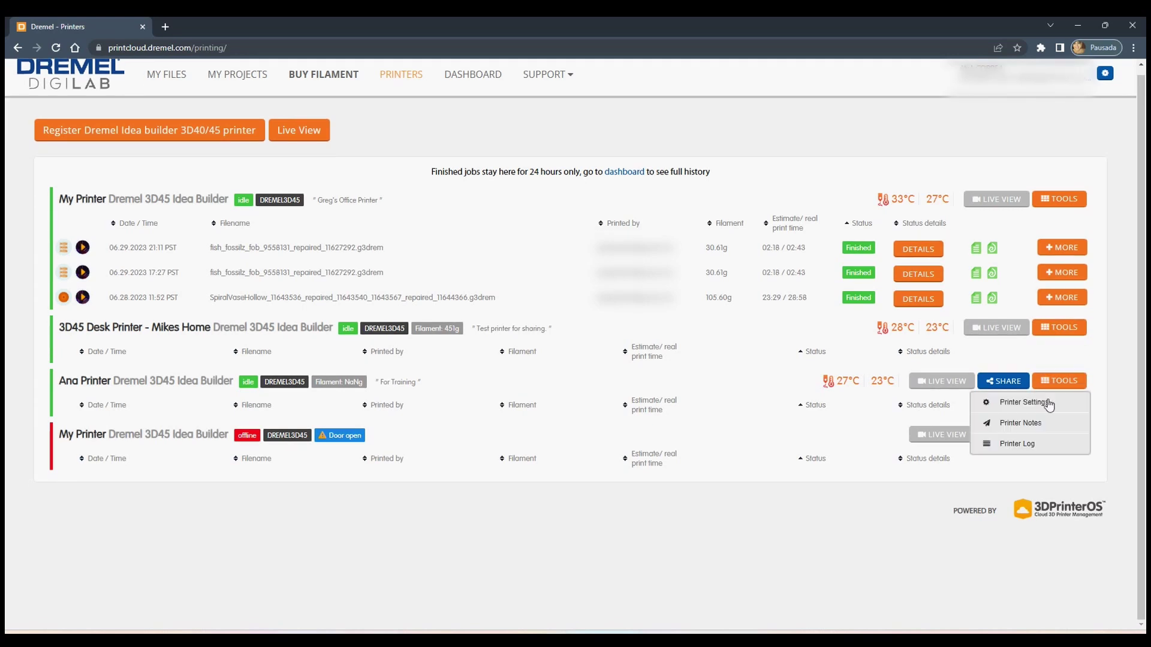
{"action": "left_click", "coordinate": [1046, 400]}
{"action": "scroll", "coordinate": [977, 416], "scroll_direction": "down", "scroll_amount": 2}
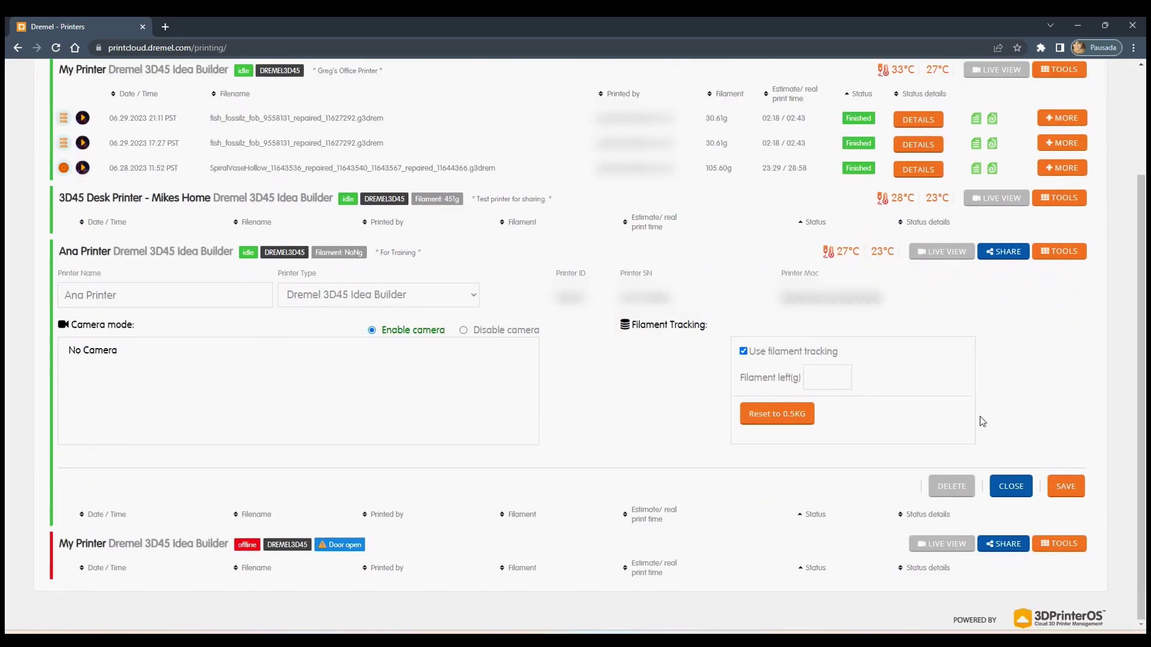
Step: Try appending "2" to the printer's name, and close its settings without saving
{"action": "left_click", "coordinate": [167, 294]}
{"action": "type", "text": "2"}
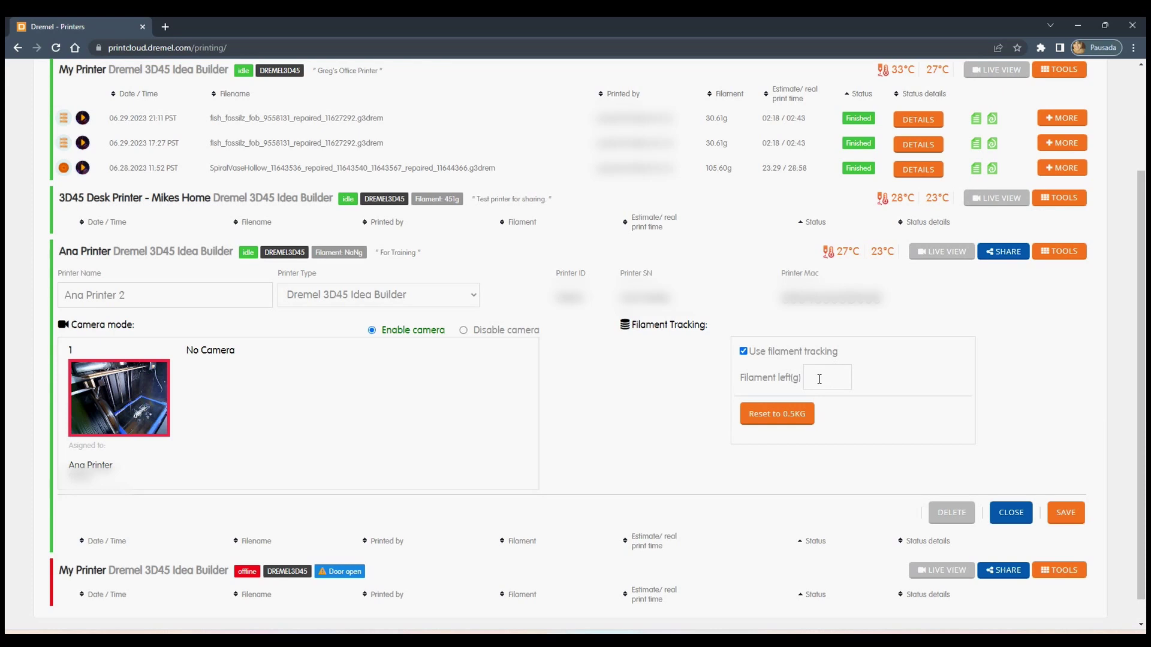
{"action": "left_click", "coordinate": [1016, 515]}
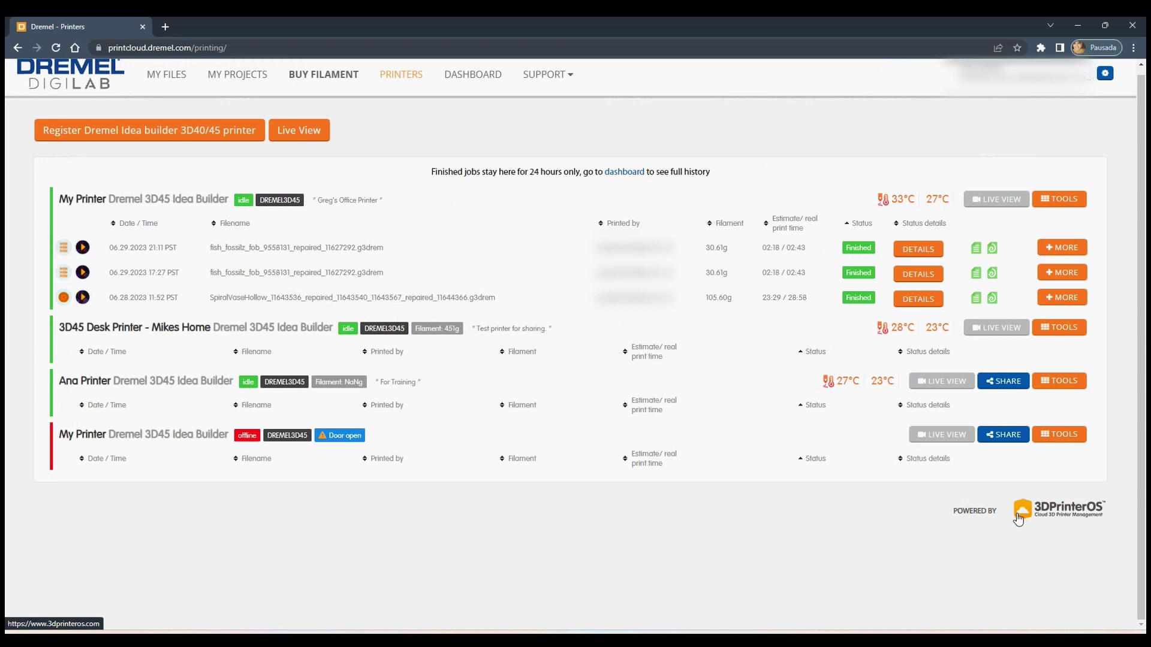
Step: Replace the printer's "For Training" note with "Classroom 2" and save it
{"action": "left_click", "coordinate": [409, 381]}
{"action": "left_click_drag", "start_coordinate": [573, 172], "coordinate": [521, 171]}
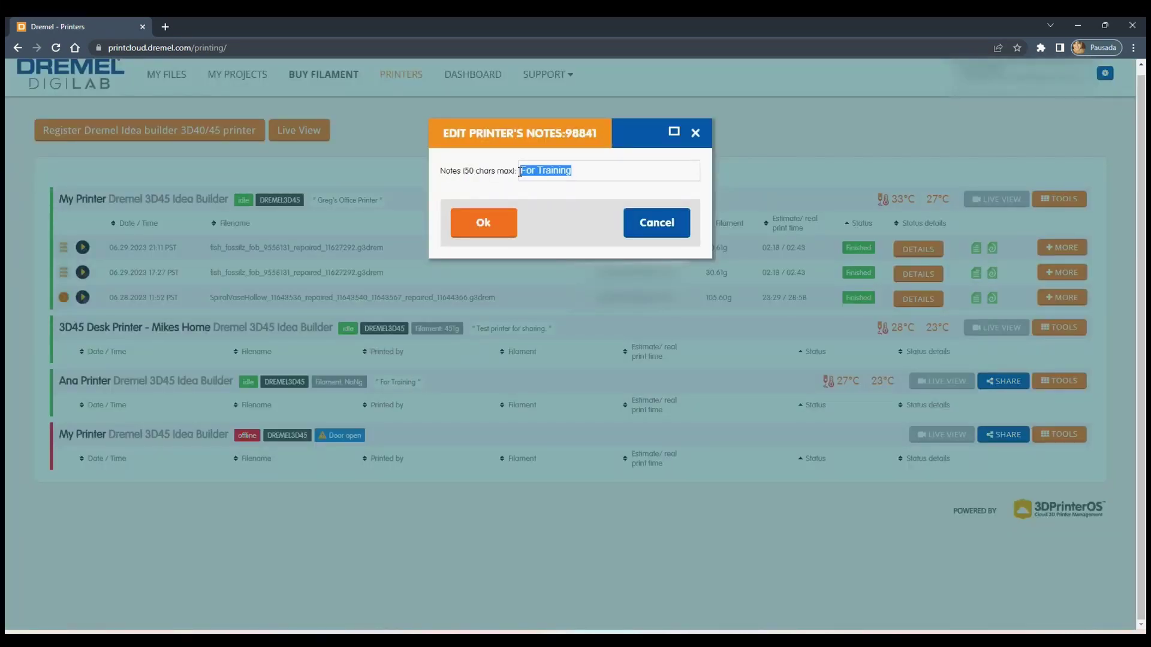
{"action": "type", "text": "Classroom"}
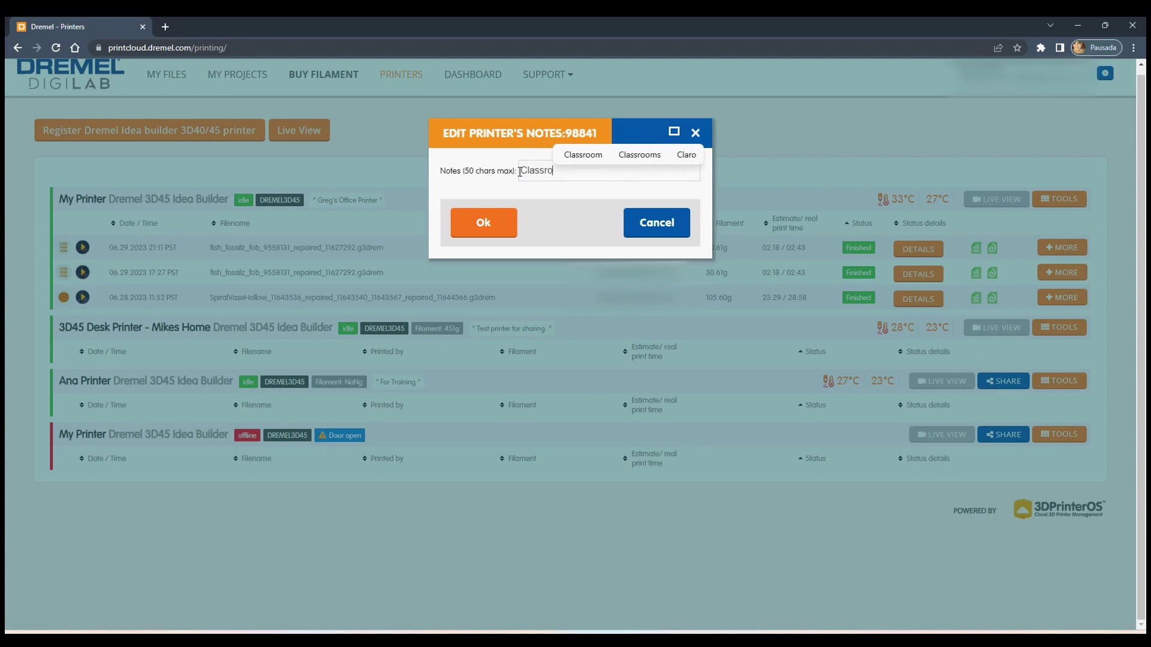
{"action": "type", "text": " 2"}
{"action": "left_click", "coordinate": [483, 223]}
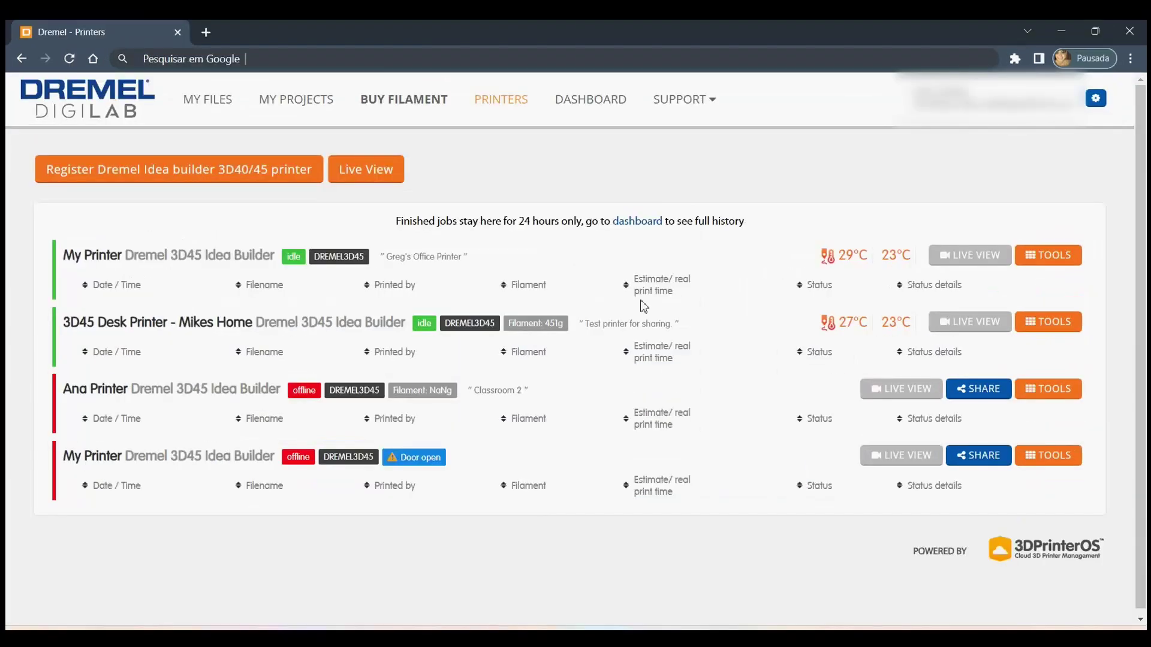
Step: Reopen the notes of the "Classroom 2" printer and change the text to "Classroom 1"
{"action": "left_click", "coordinate": [1060, 394]}
{"action": "left_click", "coordinate": [1044, 441]}
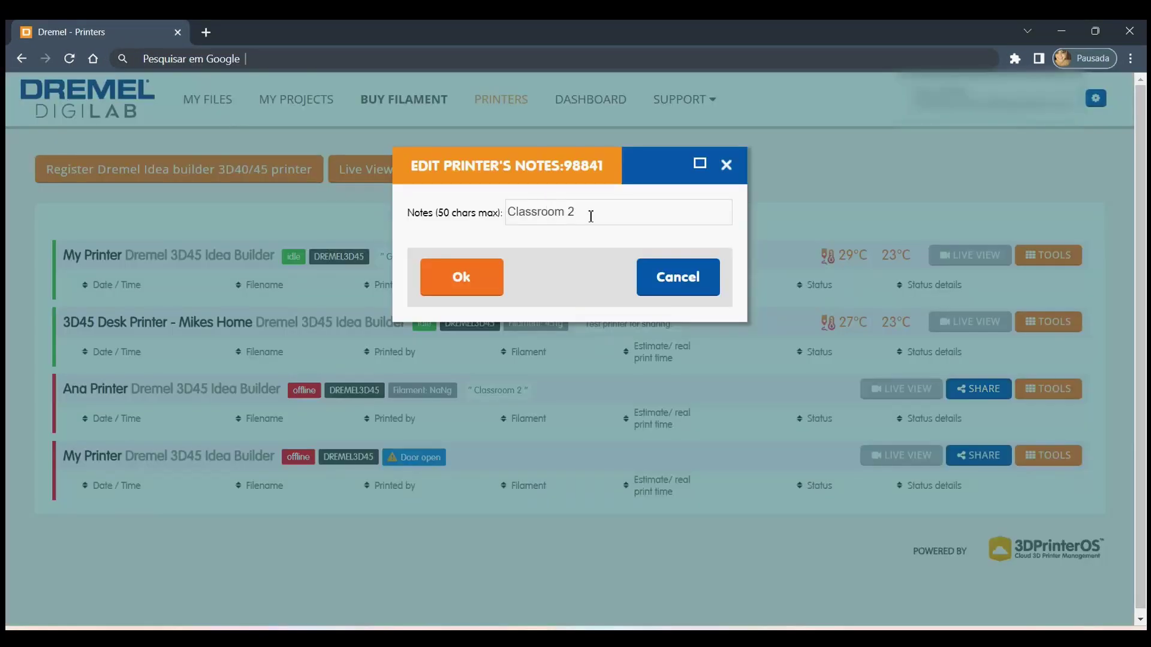
{"action": "left_click_drag", "start_coordinate": [588, 214], "coordinate": [482, 214]}
{"action": "type", "text": "Classroom 1"}
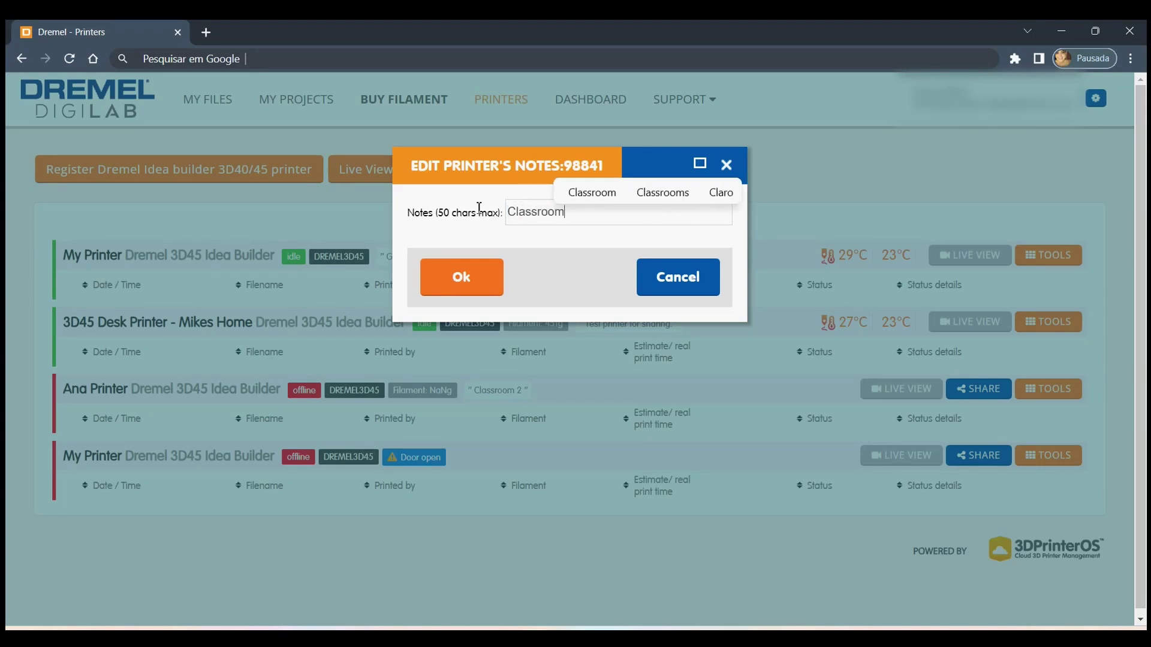
{"action": "left_click", "coordinate": [473, 292]}
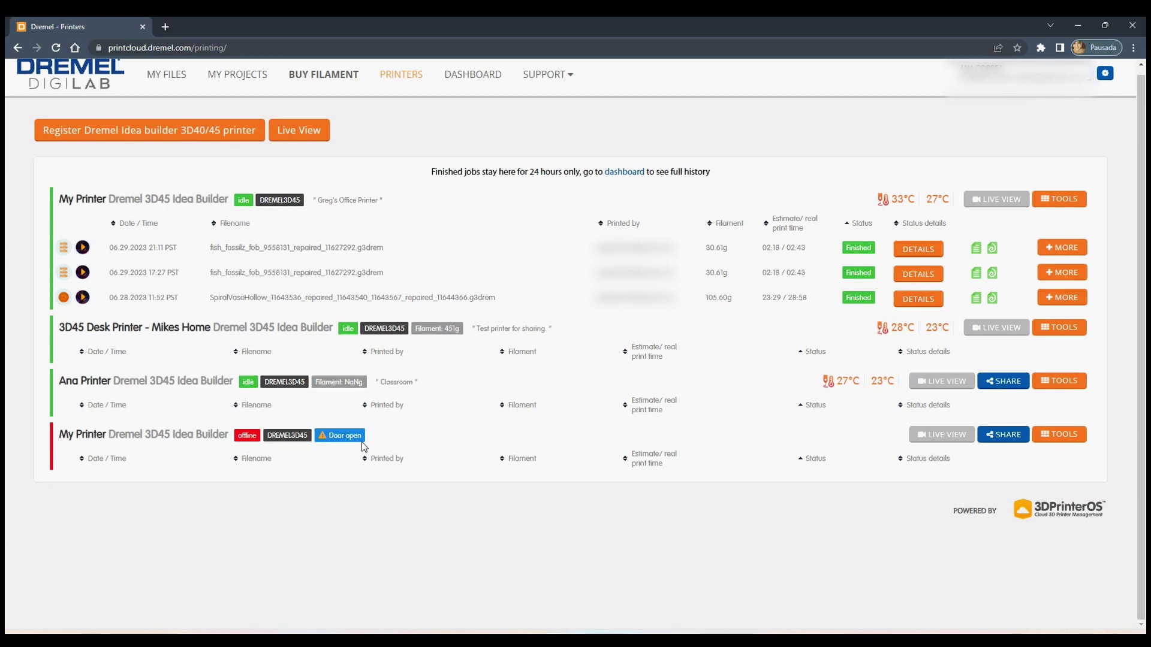
Step: View the live camera of the printer noted "Classroom", close it, and look through the combined live view of all printers
{"action": "left_click", "coordinate": [957, 380]}
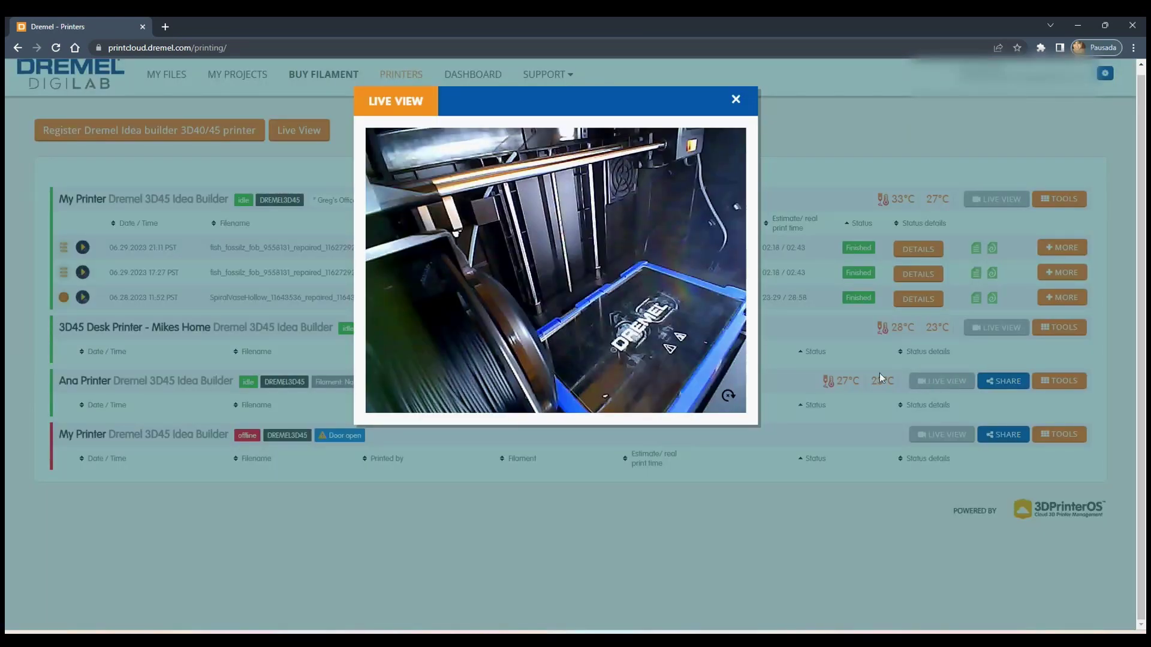
{"action": "left_click", "coordinate": [736, 102]}
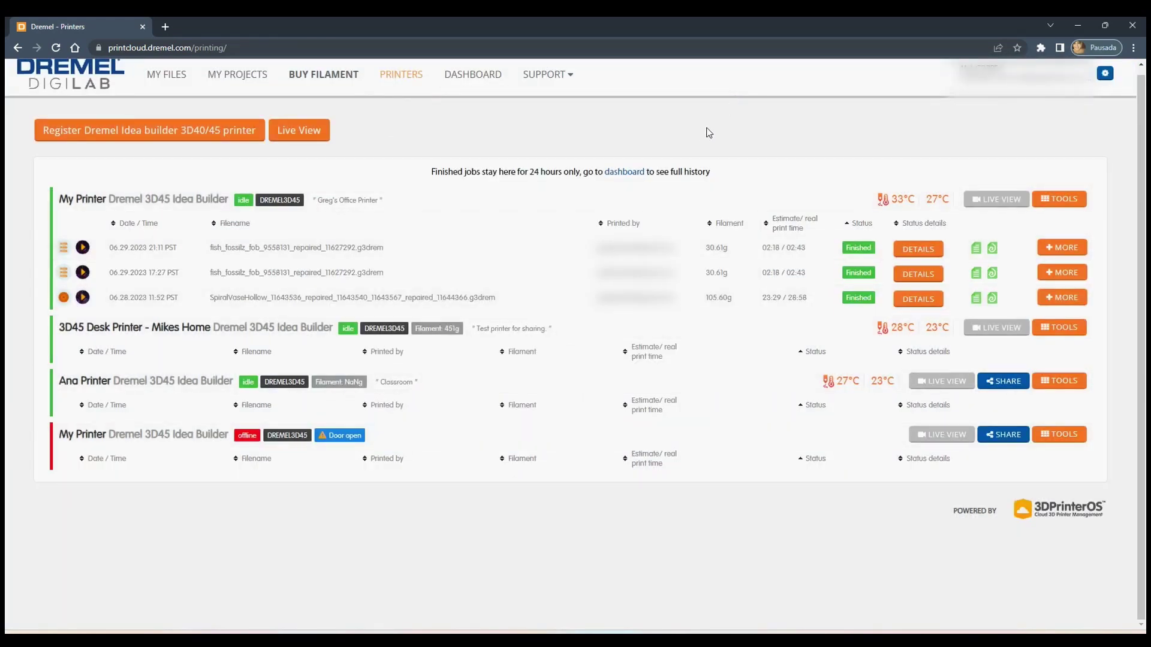
{"action": "left_click", "coordinate": [304, 135]}
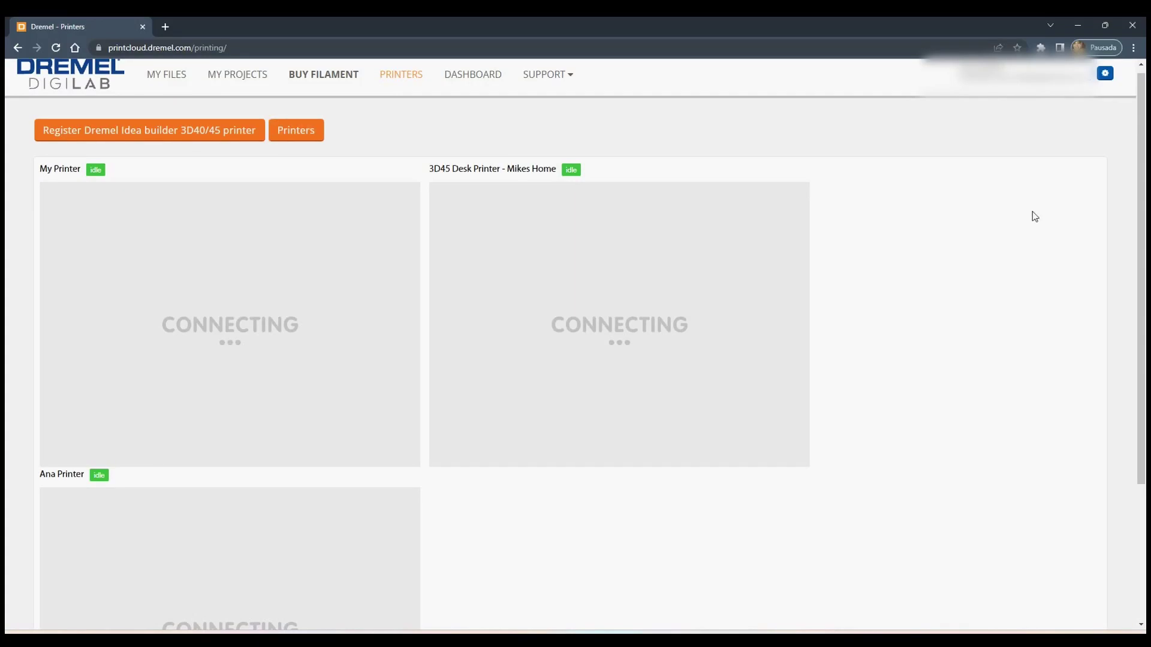
{"action": "scroll", "coordinate": [1143, 200], "scroll_direction": "down", "scroll_amount": 1}
{"action": "left_click_drag", "start_coordinate": [1143, 200], "coordinate": [1140, 297]}
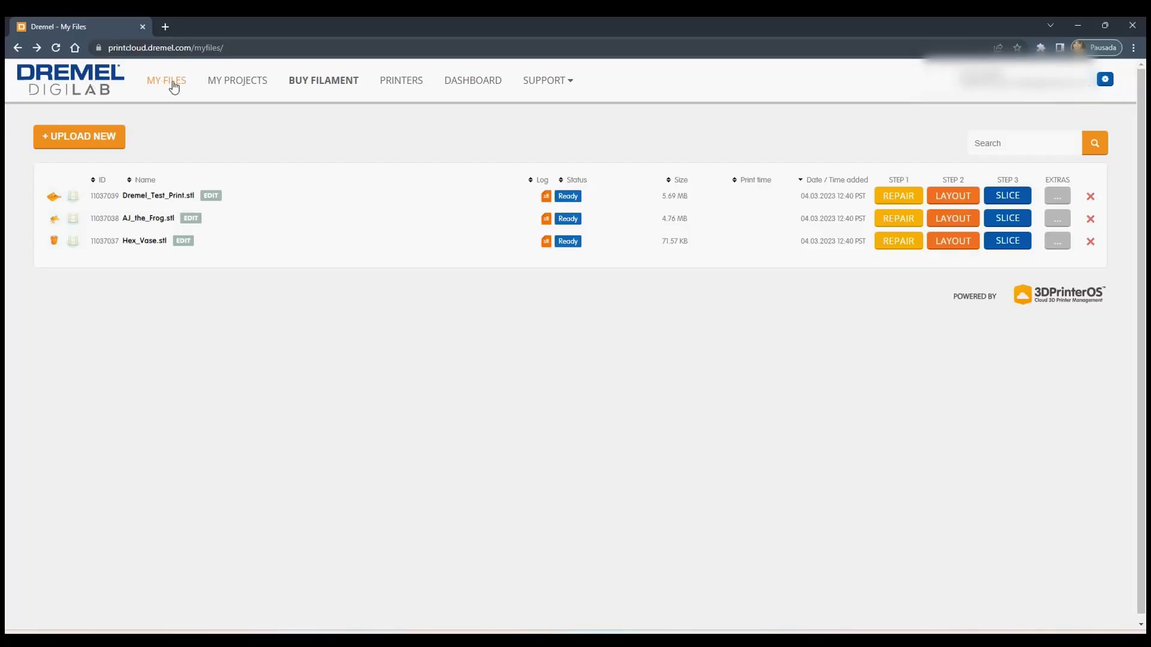
Step: Share Dremel_Test_Print.stl from My Files using the recipient's e-mail and a quantity of 2, and close the file sharing settings
{"action": "left_click", "coordinate": [173, 86]}
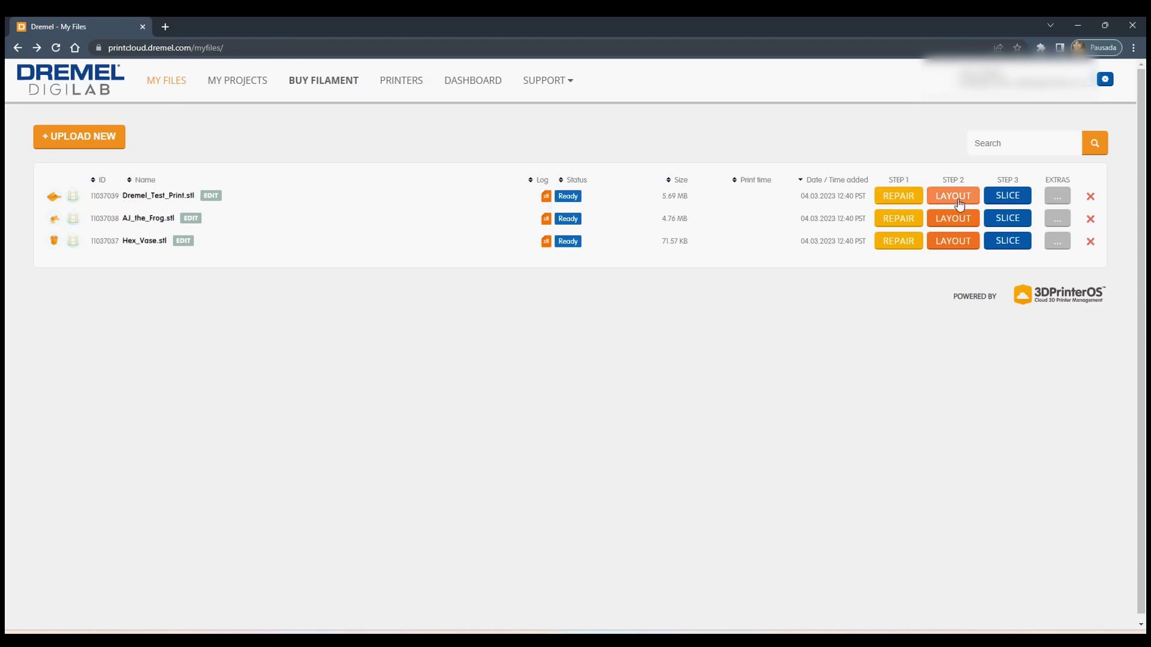
{"action": "left_click", "coordinate": [1051, 200]}
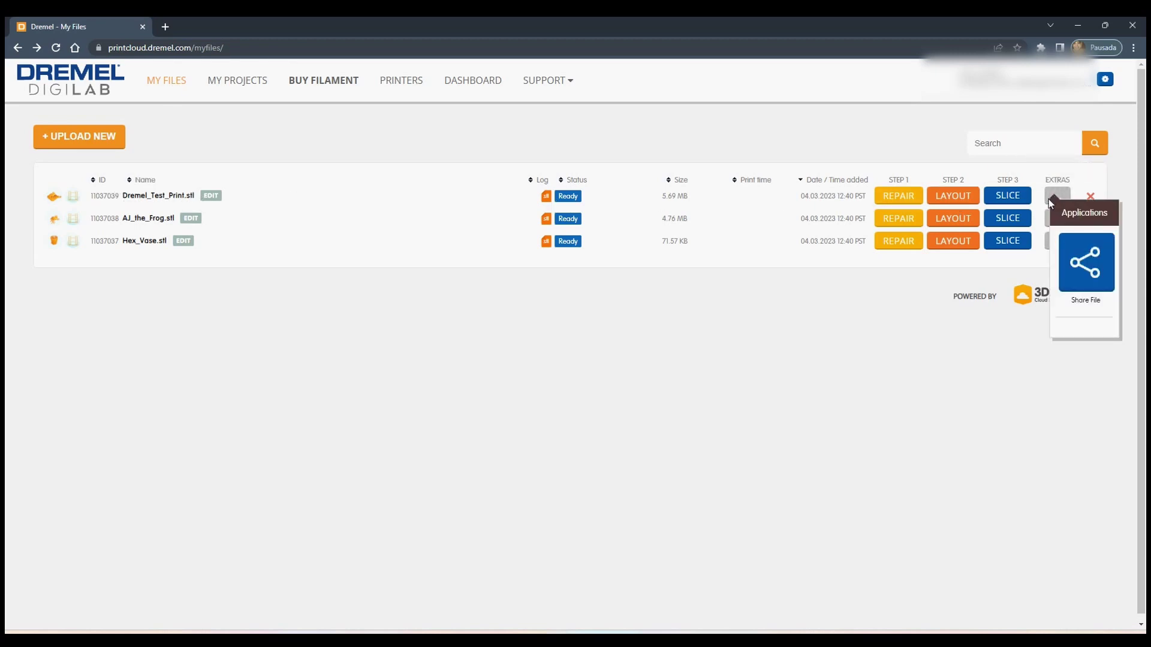
{"action": "left_click", "coordinate": [1078, 269]}
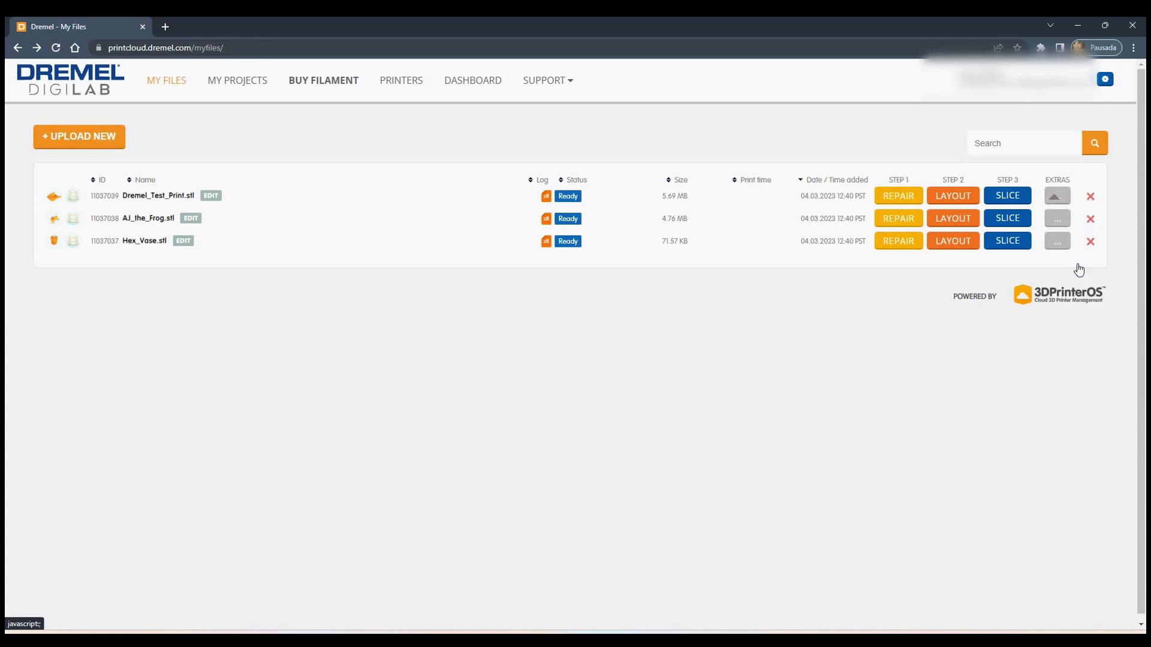
{"action": "type", "text": "@gmail.com"}
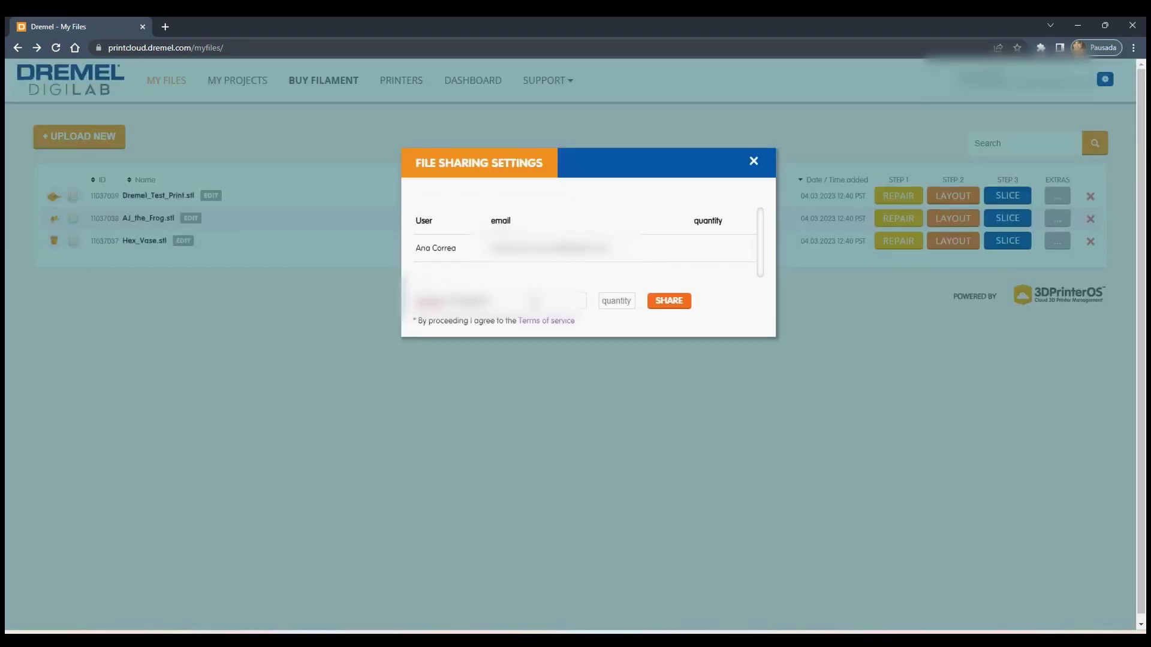
{"action": "left_click", "coordinate": [616, 301]}
{"action": "type", "text": "2"}
{"action": "left_click", "coordinate": [669, 301]}
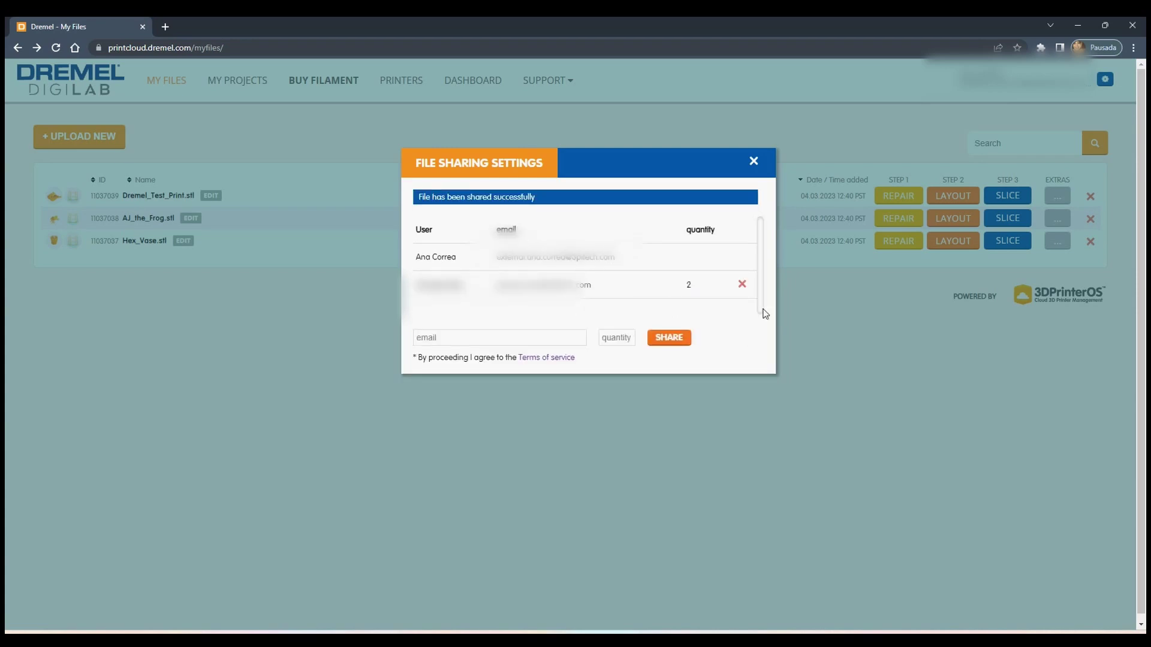
{"action": "left_click", "coordinate": [754, 164]}
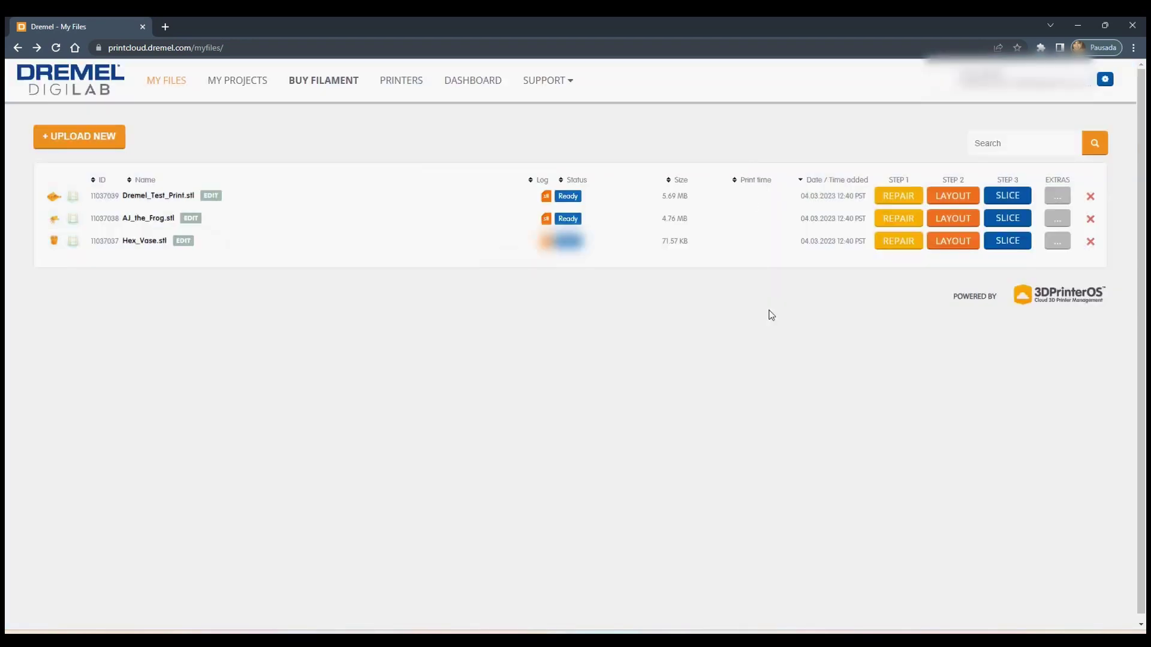